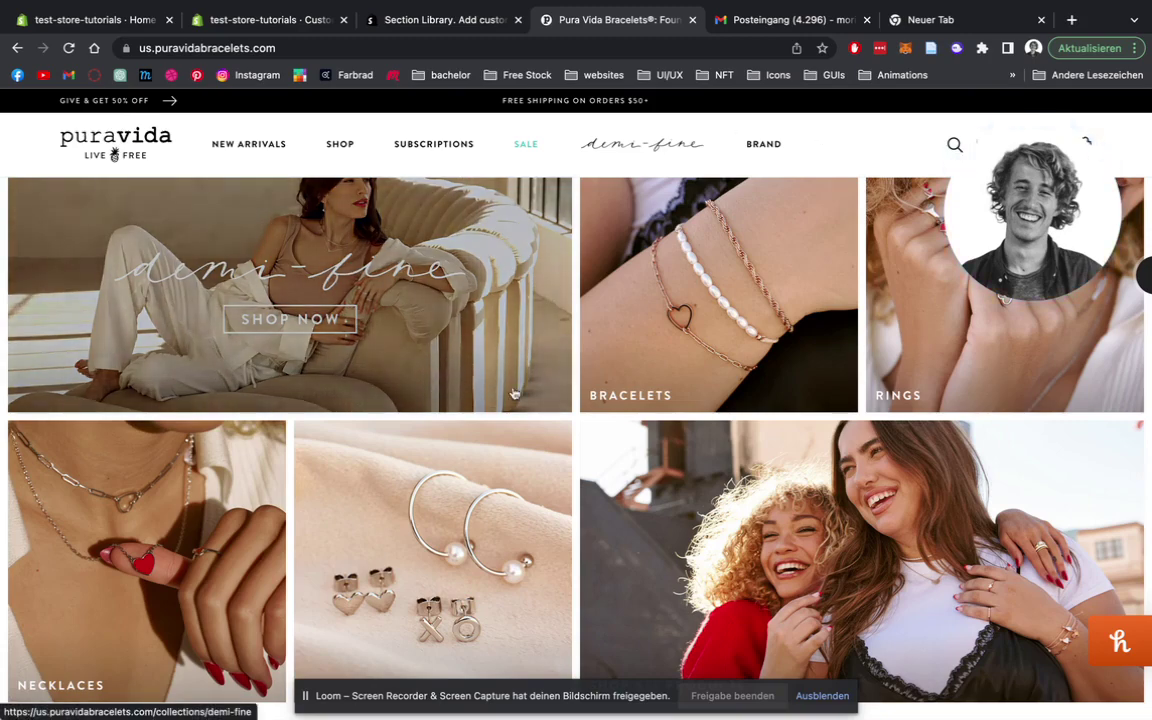
# Step: Look at the Section Store listing in the Shopify App Store, and open the installed Section Store app in the test-store-tutorials admin
pyautogui.scroll(1, 513, 393)
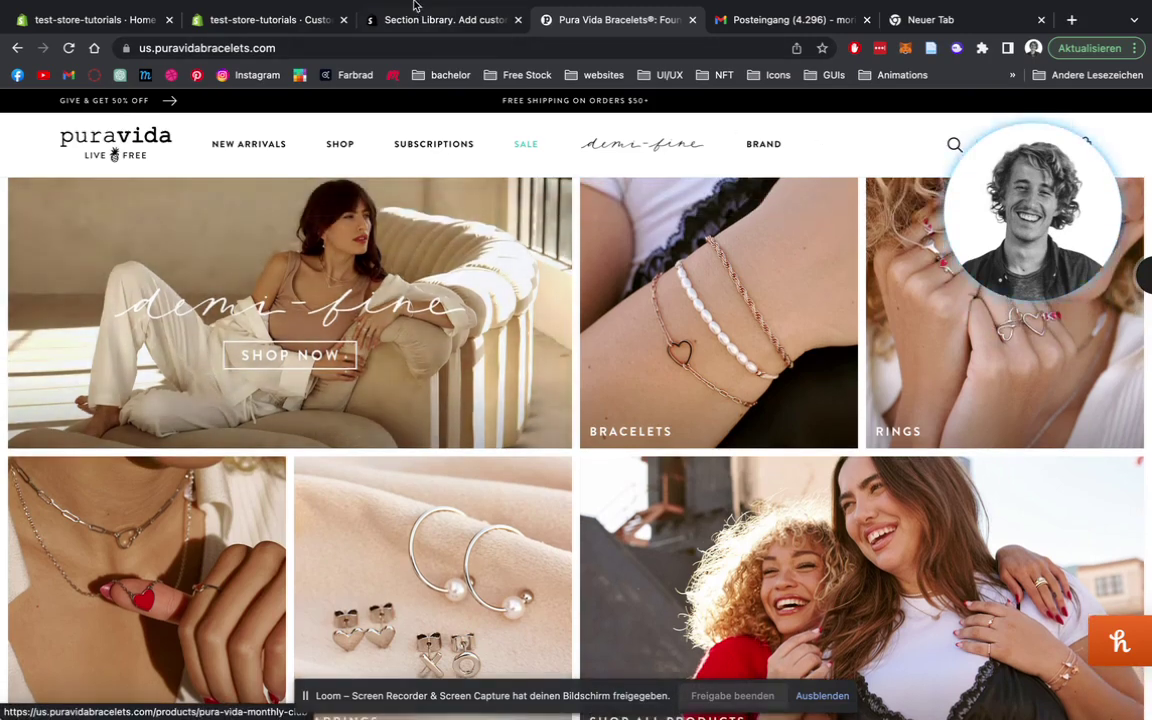
pyautogui.click(410, 20)
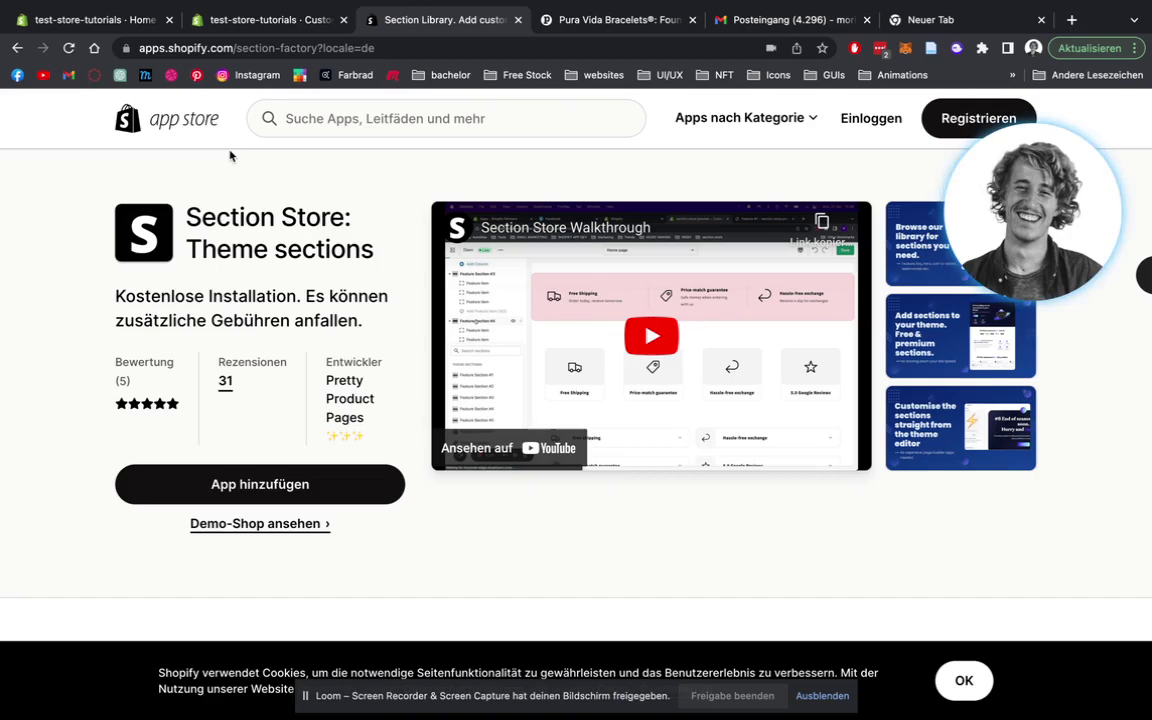
pyautogui.click(143, 24)
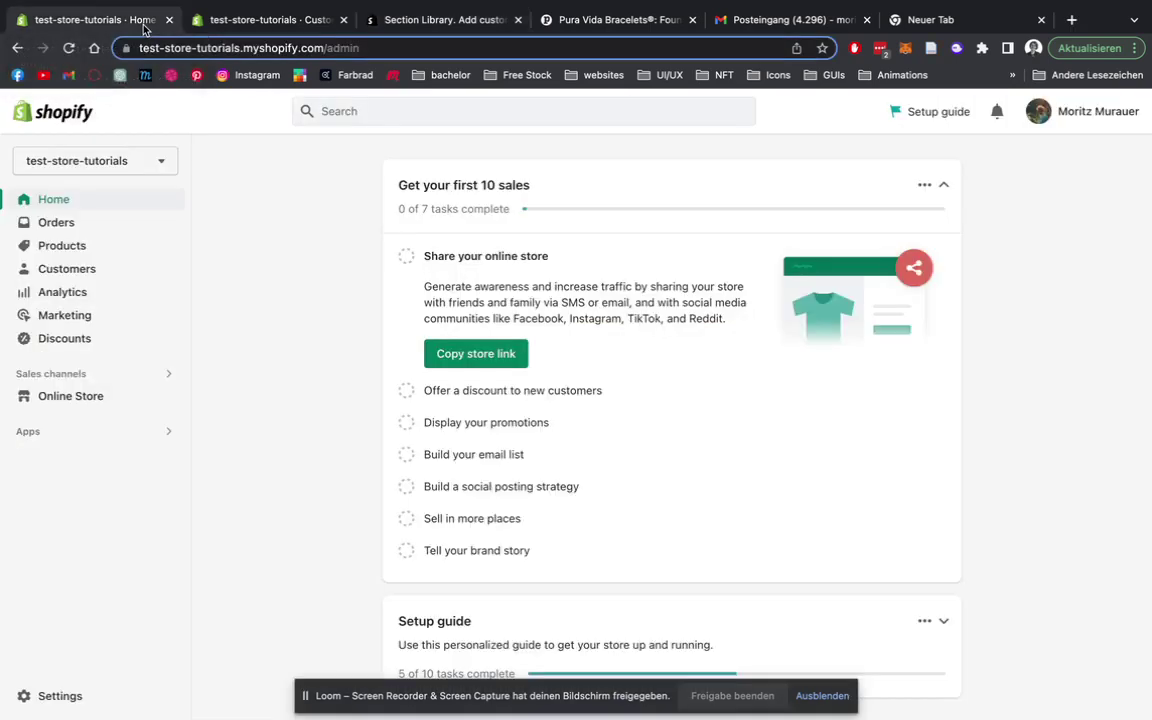
pyautogui.click(81, 438)
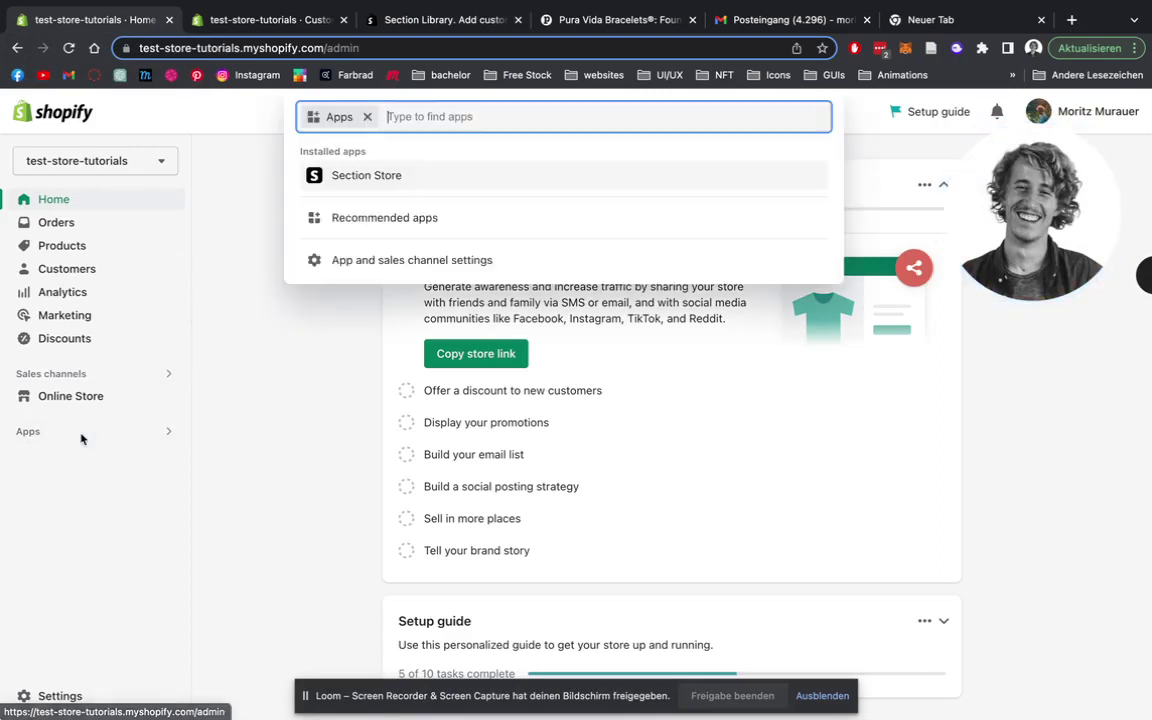
pyautogui.click(370, 177)
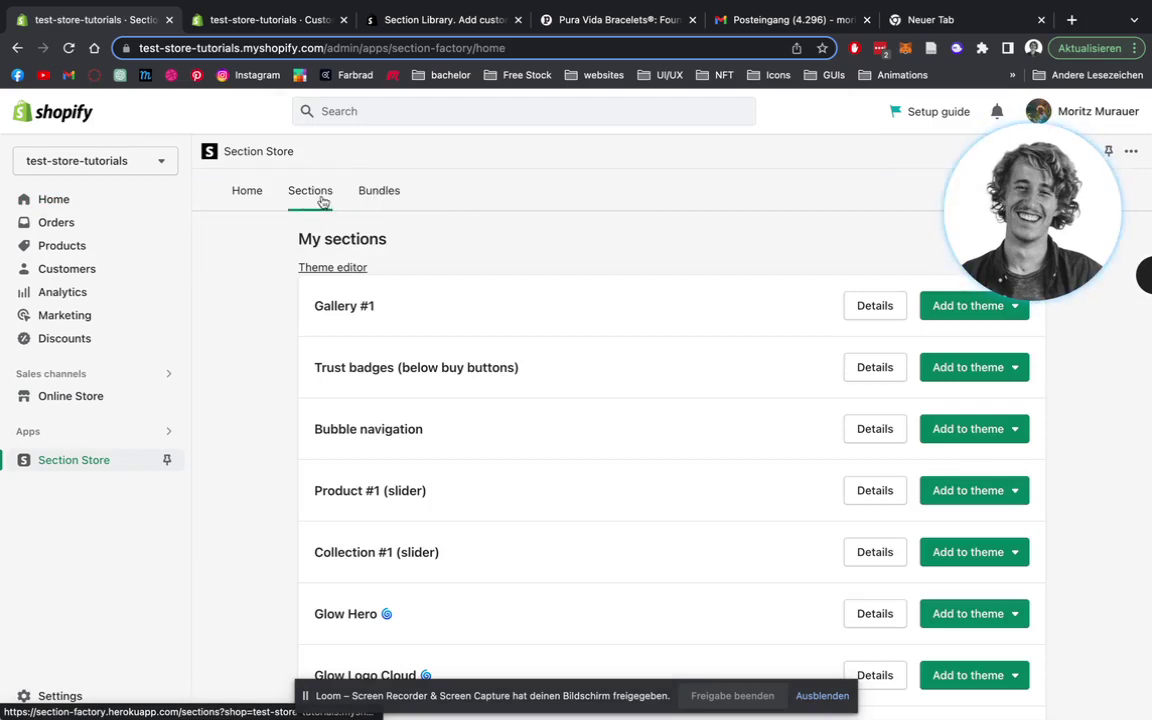
# Step: Open the free Image Grid section from the newest sections in the section library and review its preview and information
pyautogui.click(322, 202)
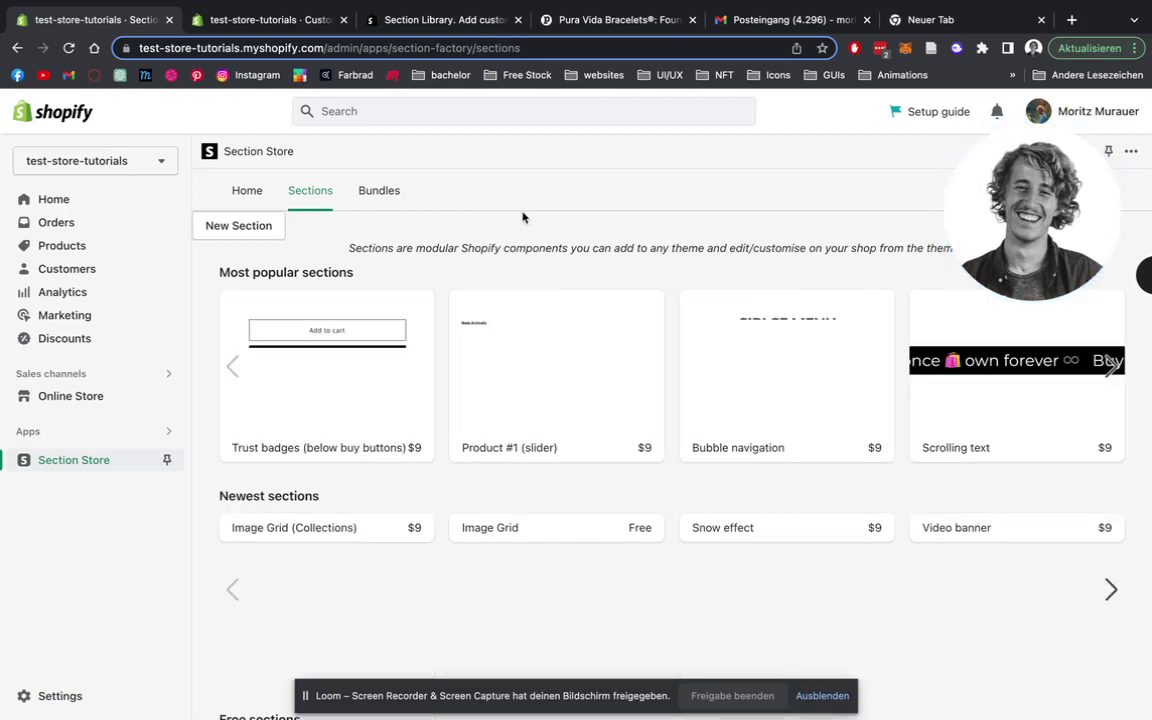
pyautogui.scroll(-1, 522, 217)
pyautogui.scroll(-1, 522, 217)
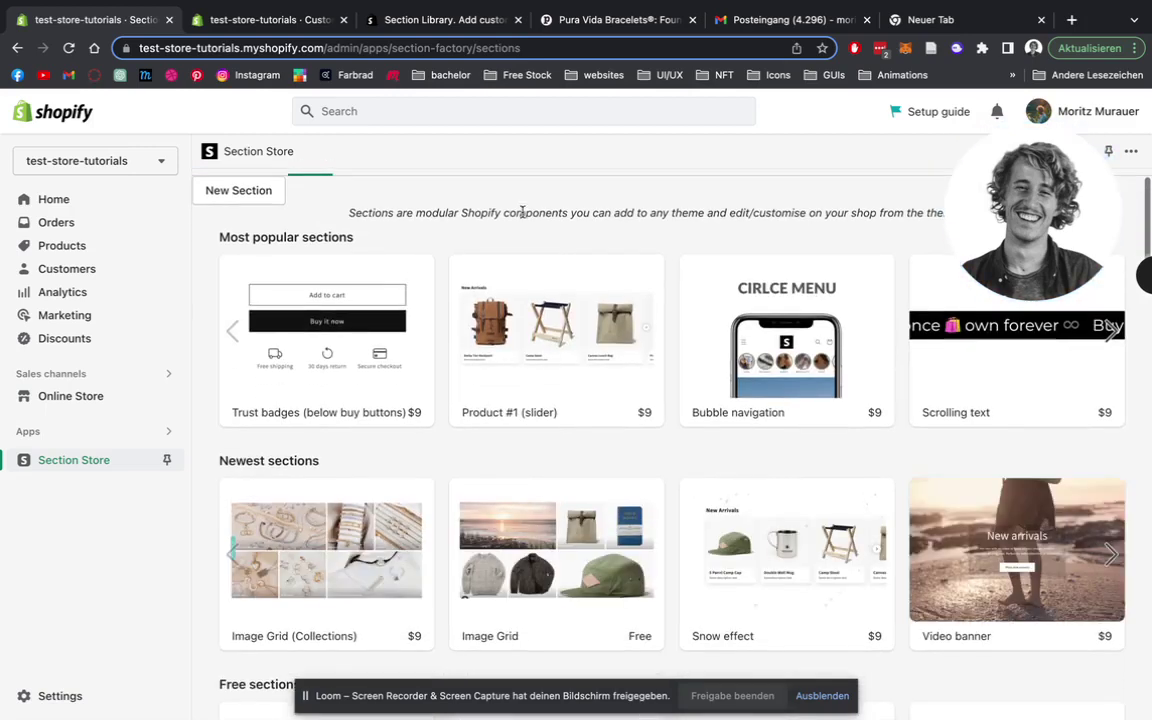
pyautogui.click(530, 572)
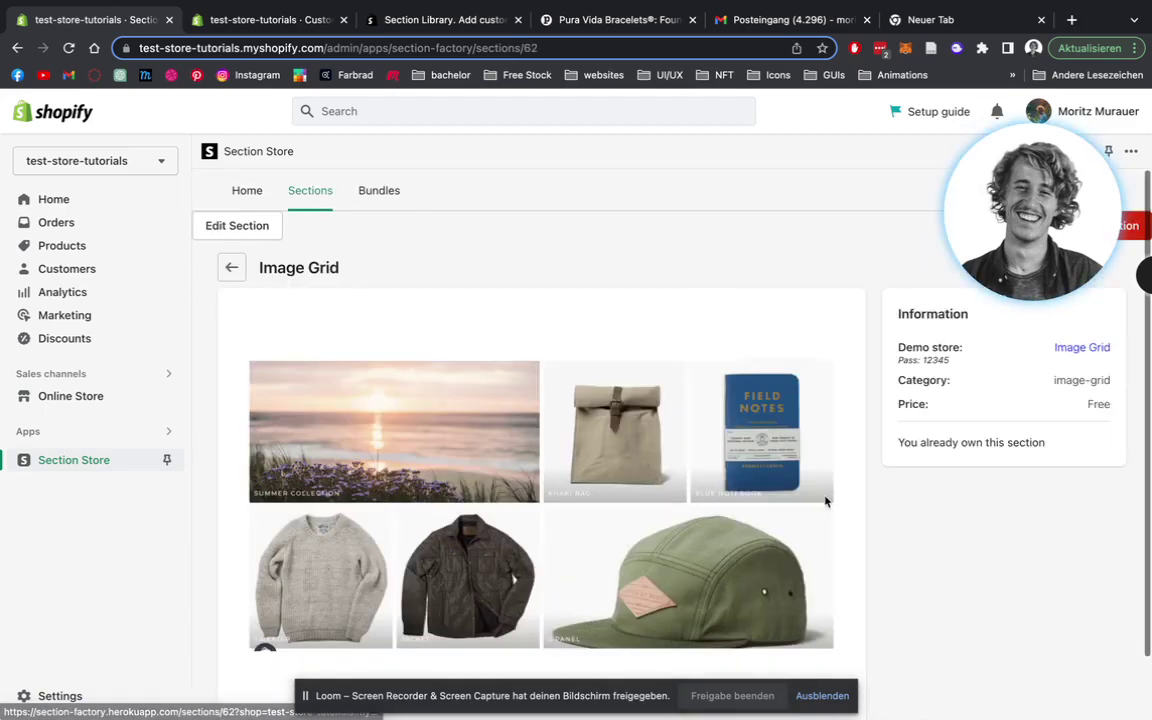
pyautogui.scroll(-1, 810, 290)
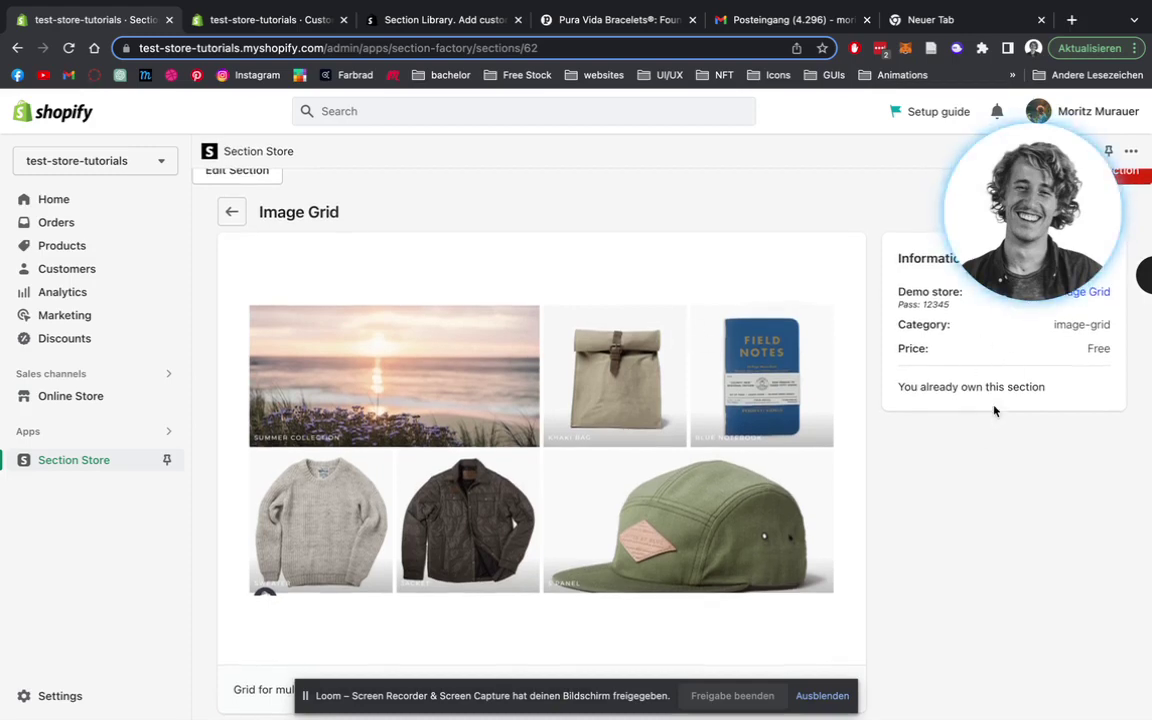
pyautogui.scroll(1, 494, 210)
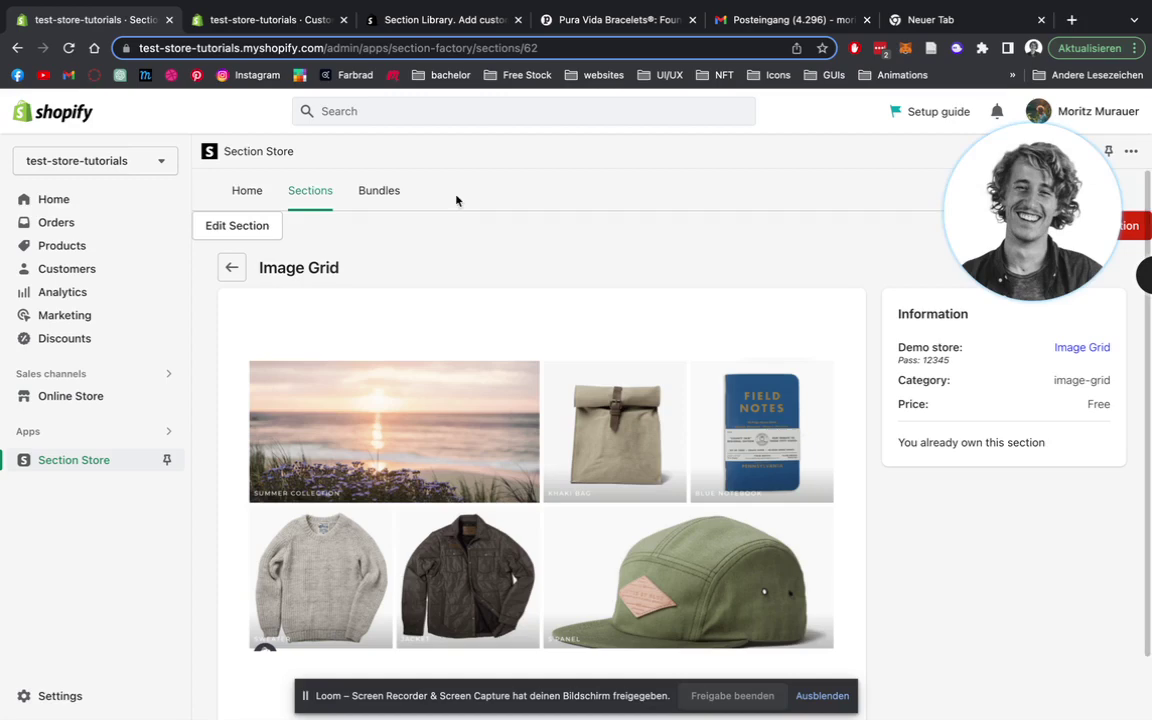
# Step: Add the Image Grid section from My sections to the Dawn (Live) theme
pyautogui.click(243, 192)
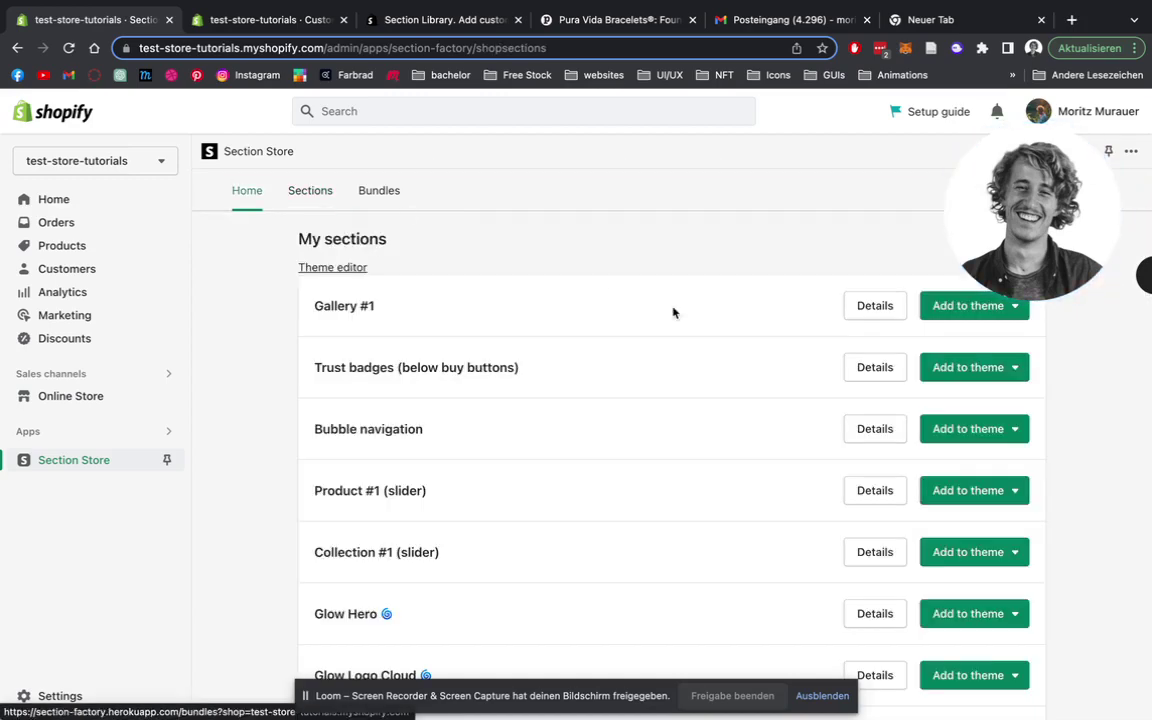
pyautogui.scroll(-1, 620, 243)
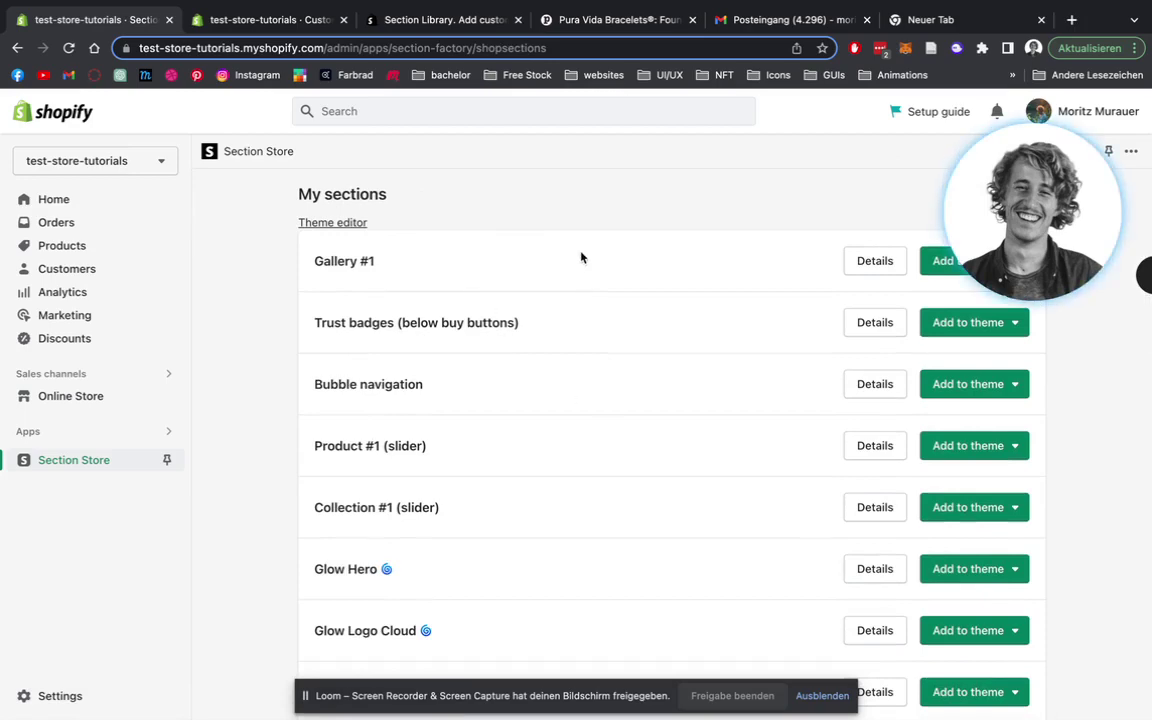
pyautogui.moveTo(300, 190); pyautogui.dragTo(393, 195)
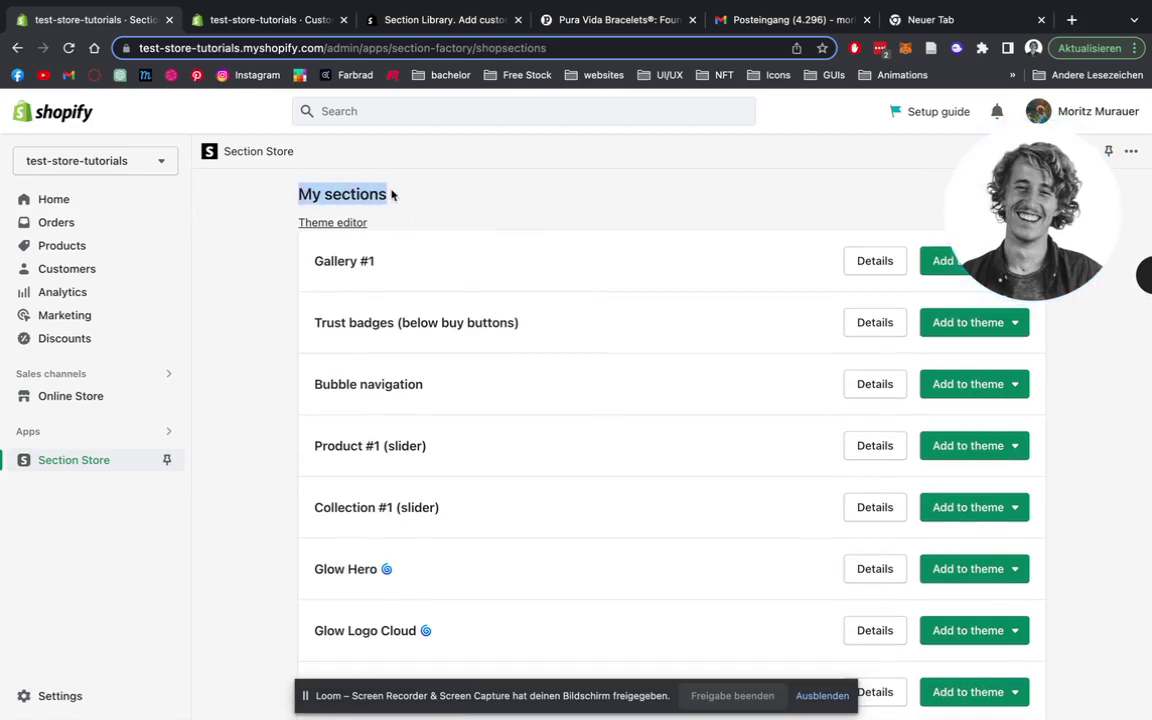
pyautogui.click(440, 193)
pyautogui.scroll(-6, 499, 224)
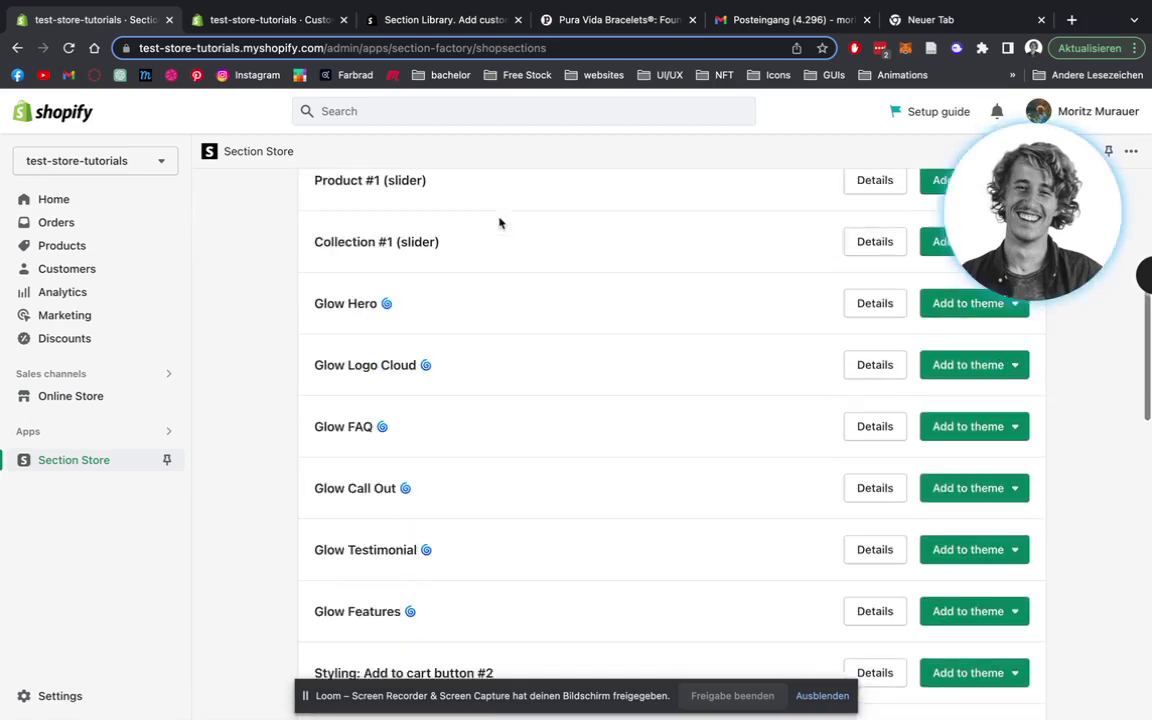
pyautogui.scroll(-3, 499, 224)
pyautogui.scroll(2, 499, 224)
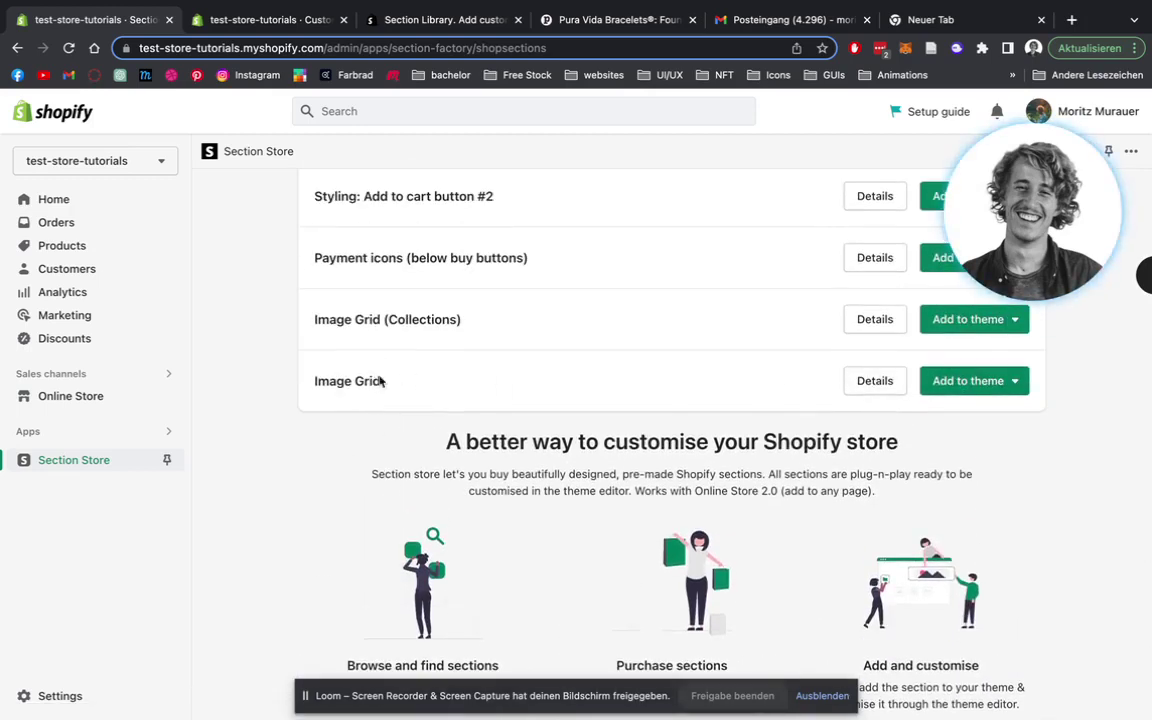
pyautogui.click(940, 388)
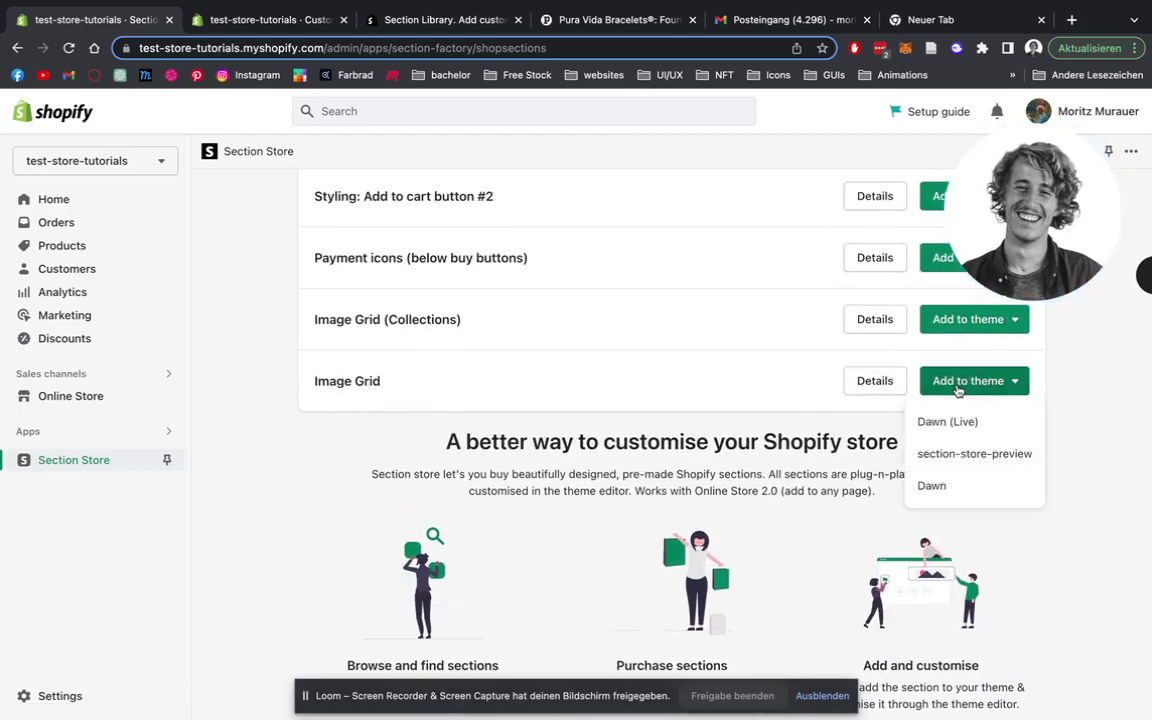
pyautogui.click(940, 428)
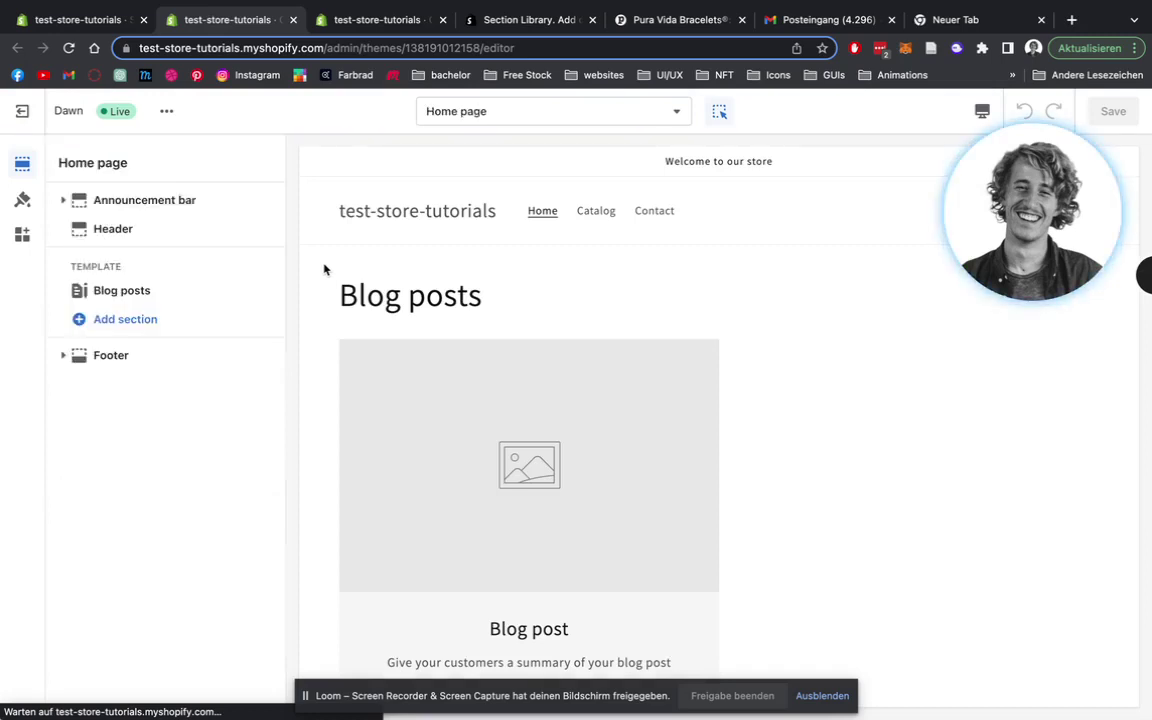
# Step: Search the theme editor's sections for "ss image" and add SS - Image Grid to the home page template below Blog posts
pyautogui.click(131, 327)
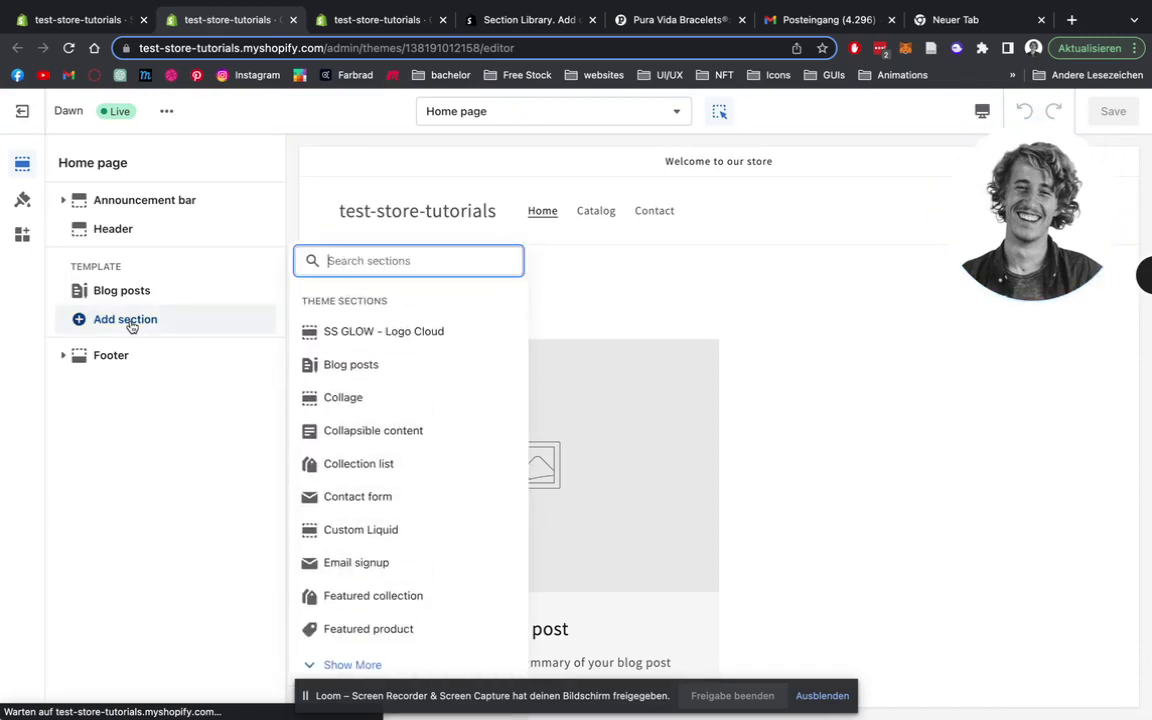
pyautogui.write('ss')
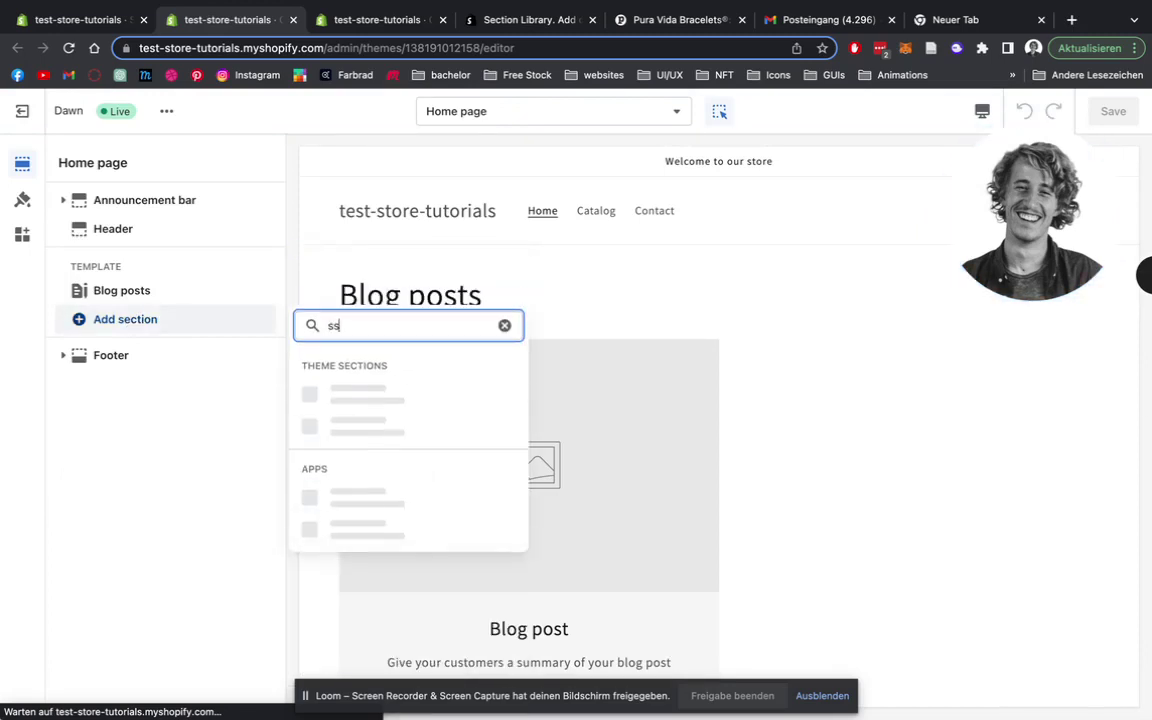
pyautogui.write(' image')
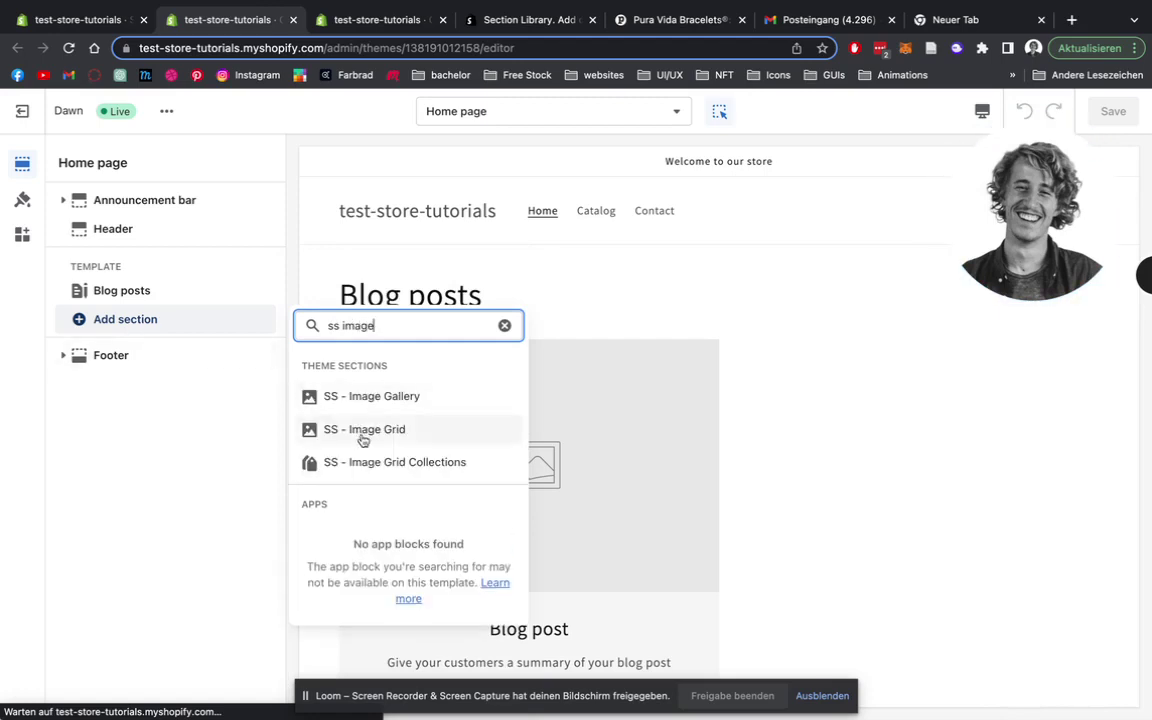
pyautogui.click(362, 437)
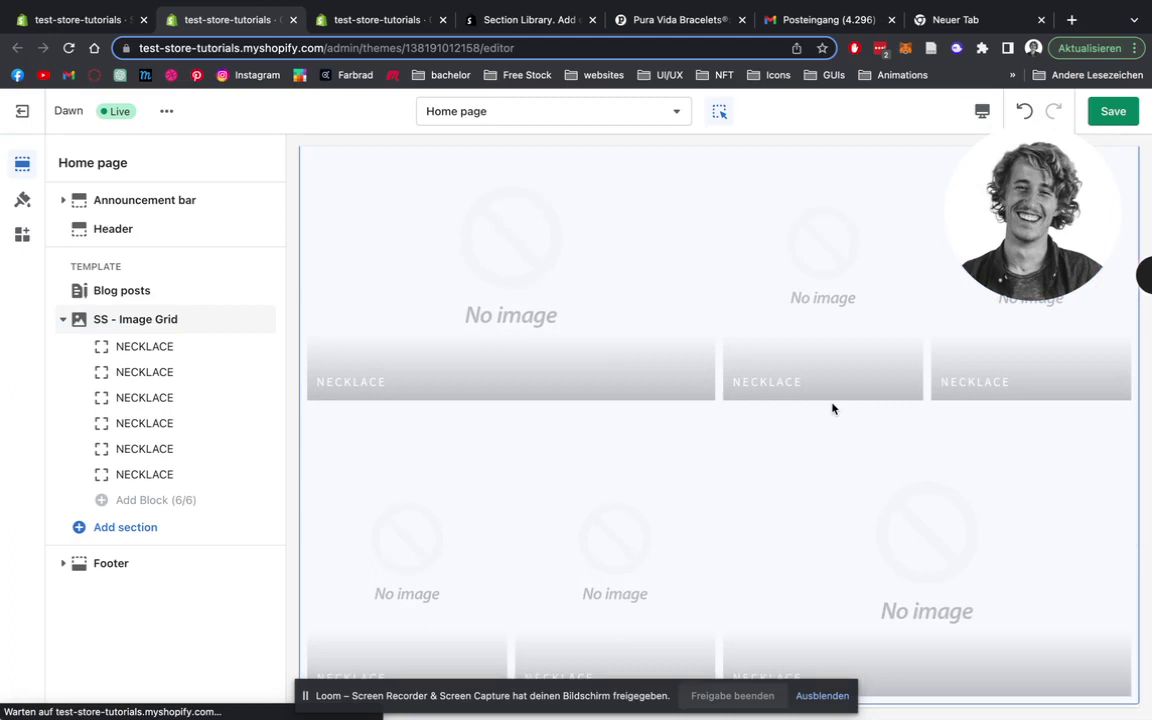
pyautogui.scroll(2, 575, 278)
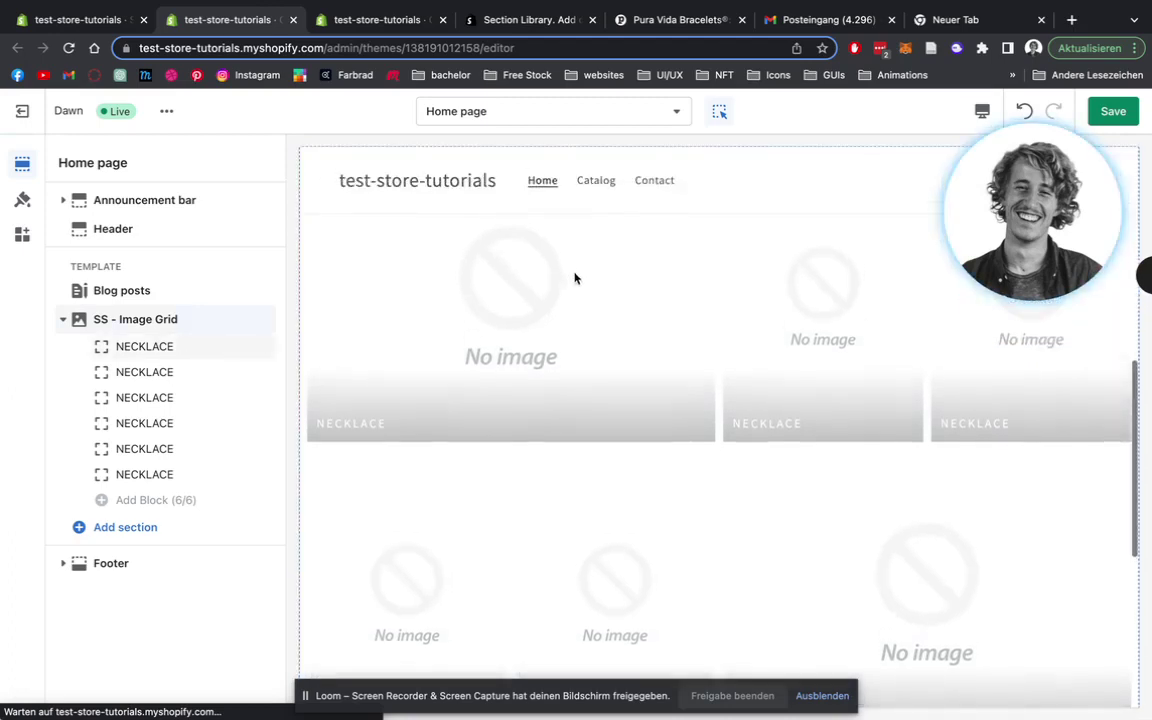
pyautogui.scroll(1, 545, 334)
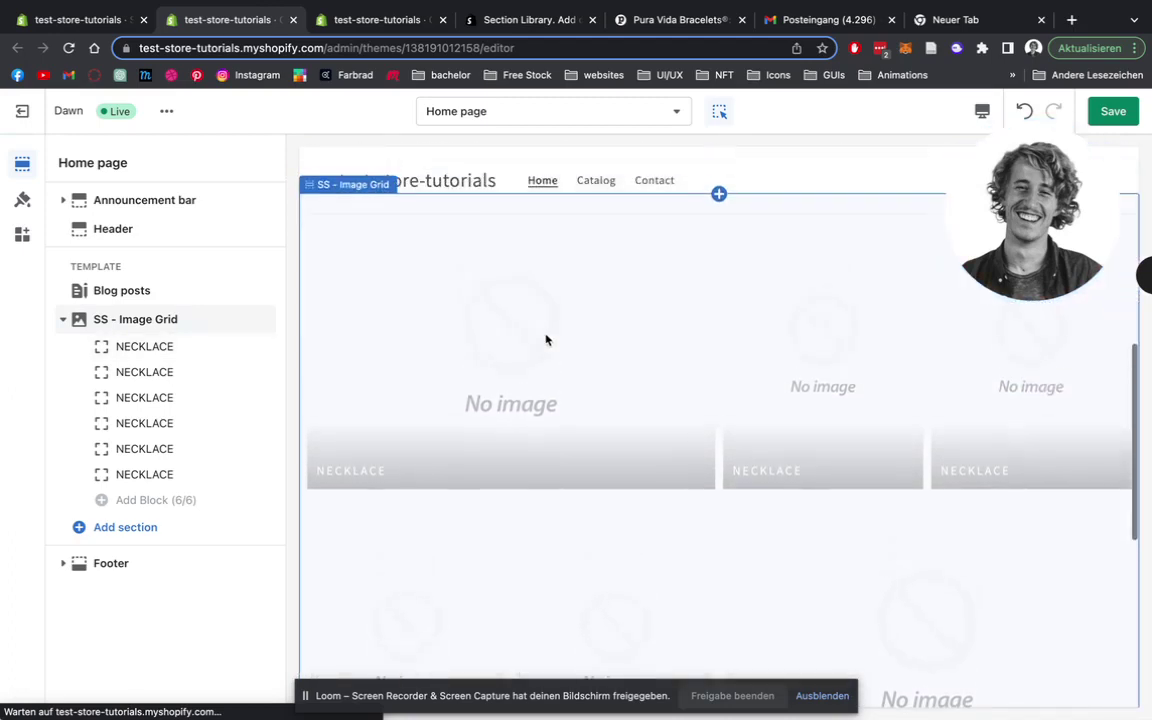
# Step: Set the first image grid block's image to the existing photo of the red and green patterned chairs
pyautogui.click(145, 347)
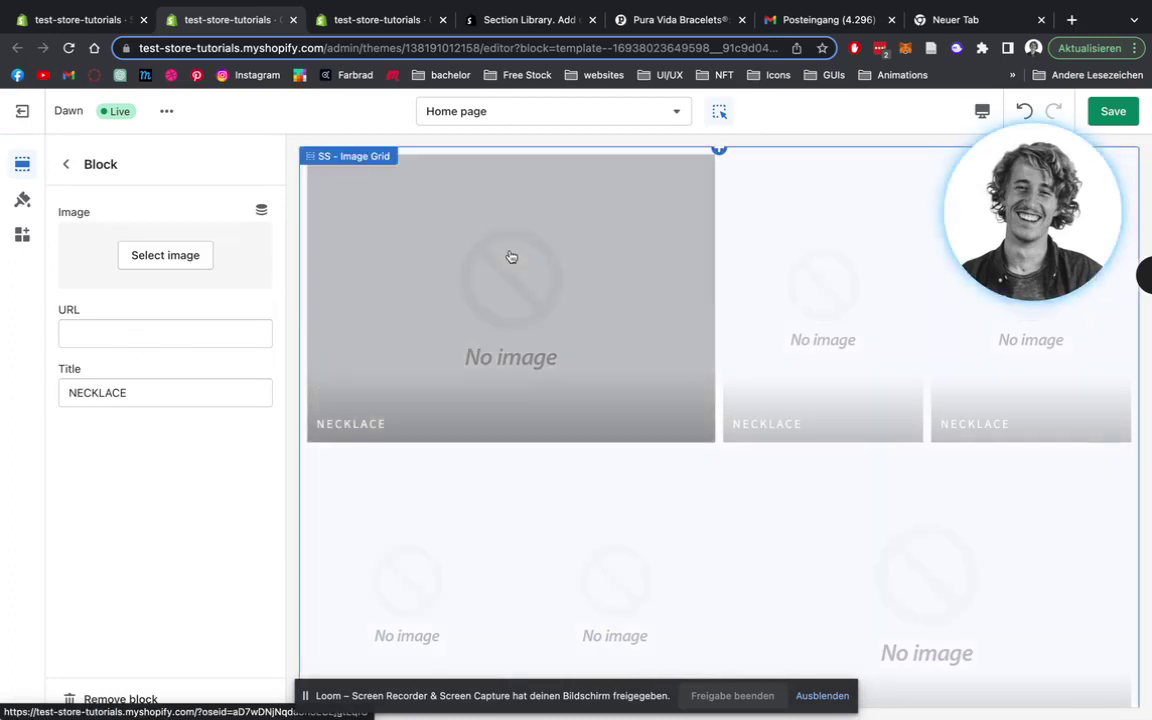
pyautogui.click(158, 255)
pyautogui.scroll(-1, 144, 281)
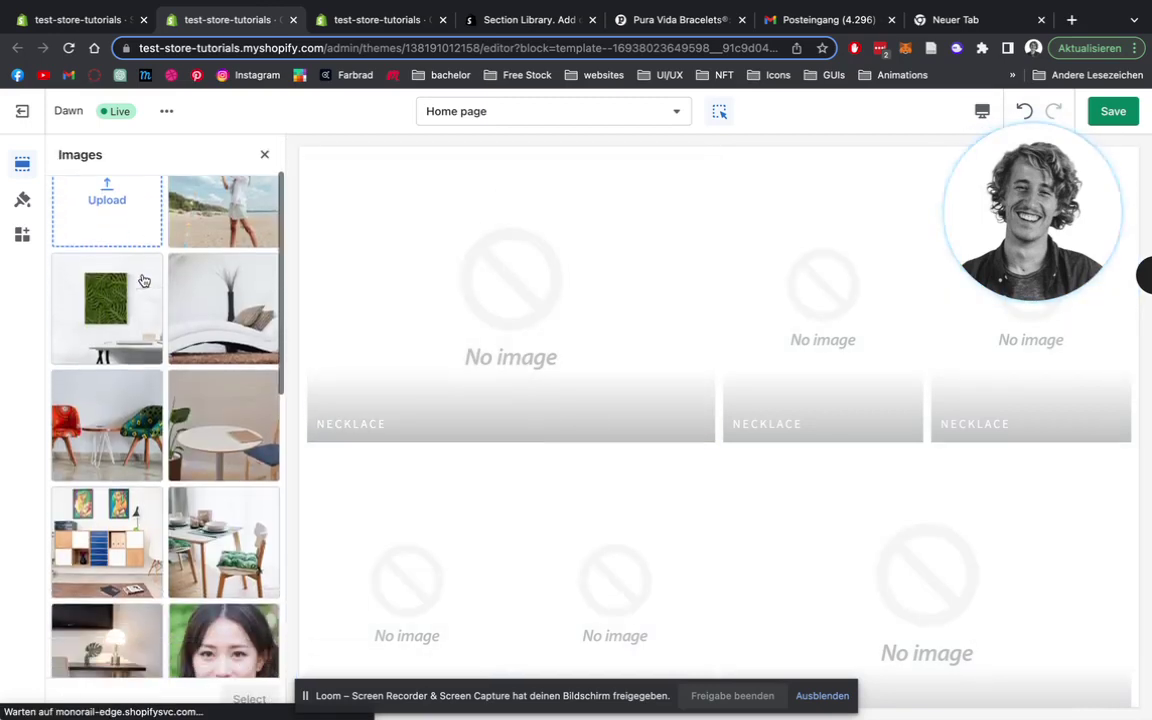
pyautogui.click(135, 423)
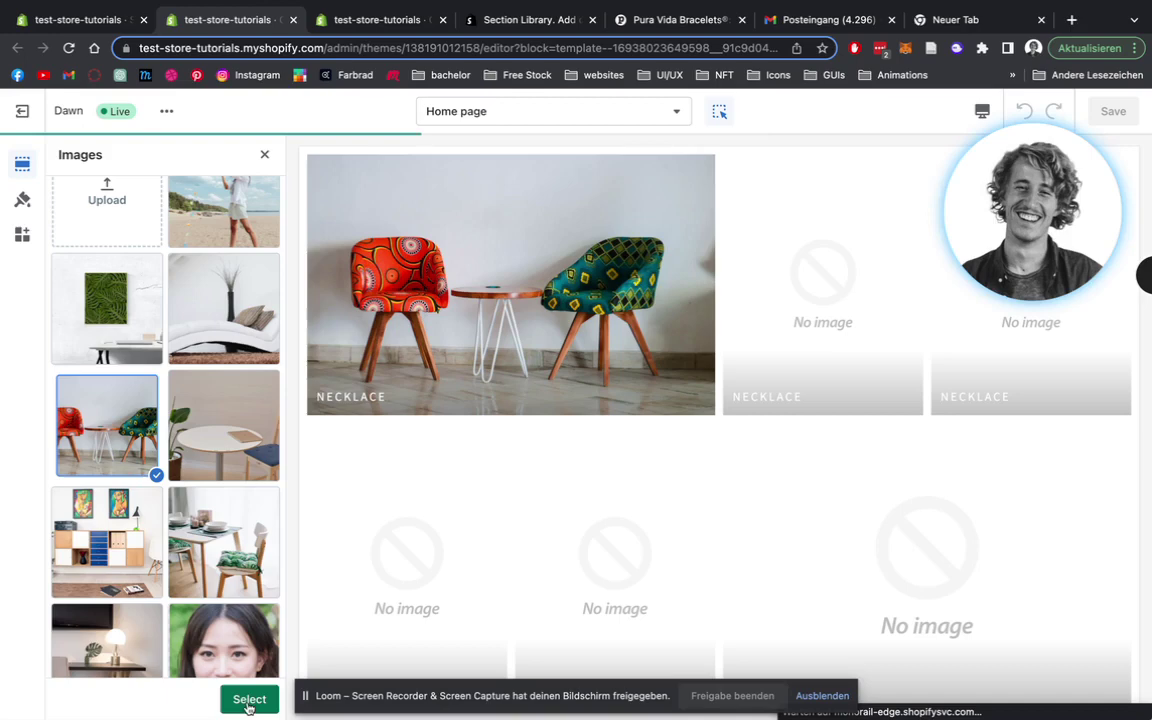
pyautogui.click(249, 700)
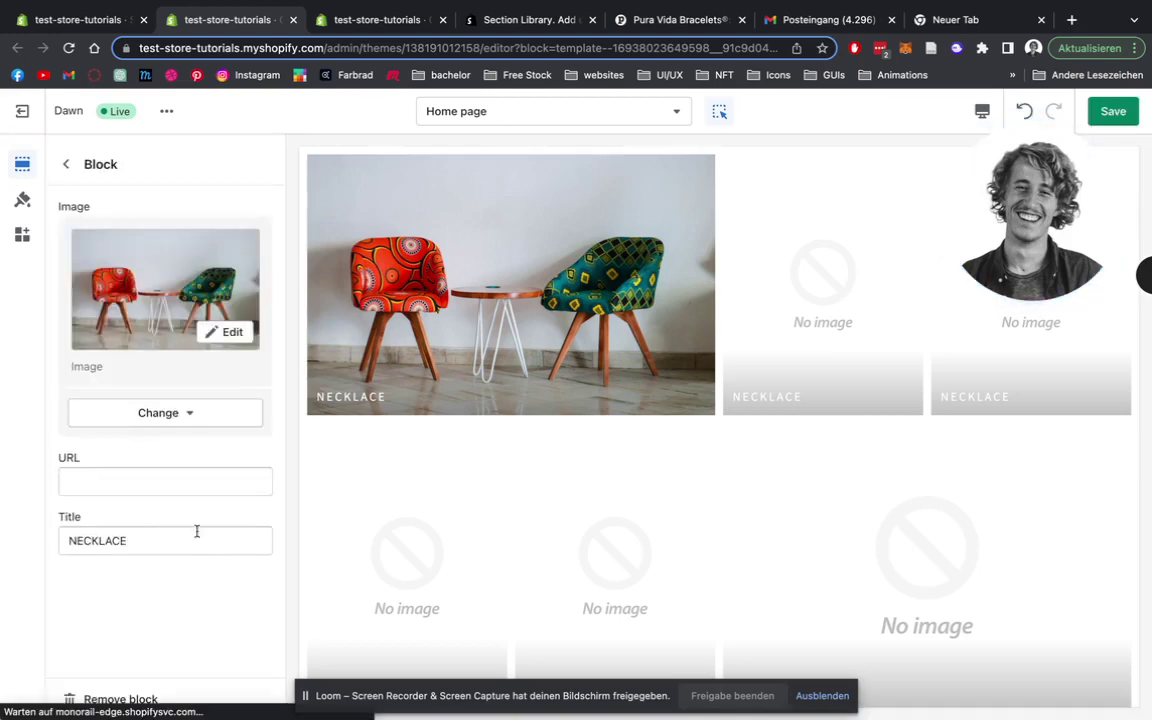
pyautogui.click(126, 511)
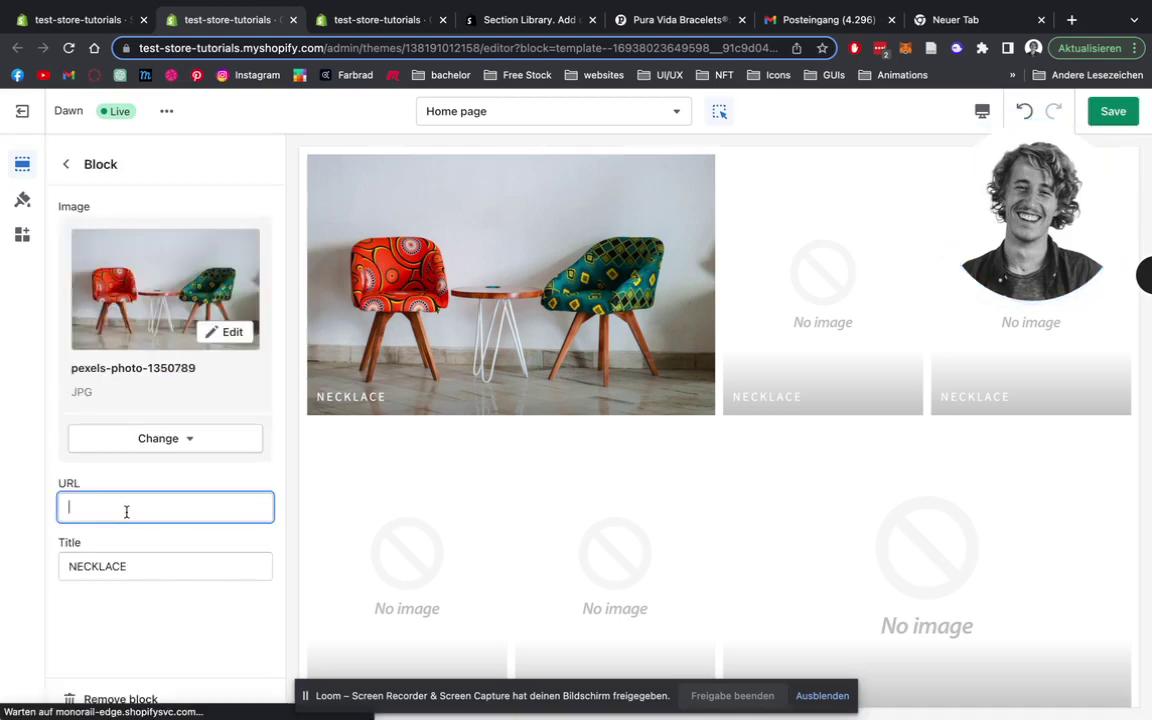
pyautogui.press('super+v')
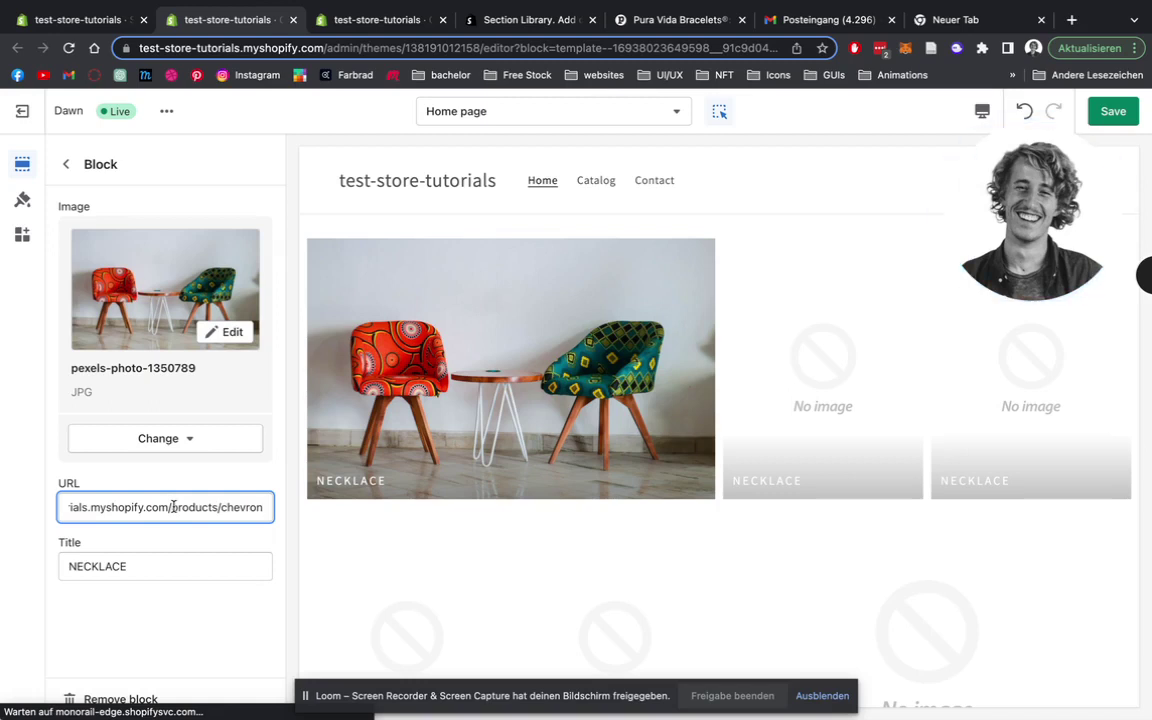
pyautogui.moveTo(146, 568); pyautogui.dragTo(8, 568)
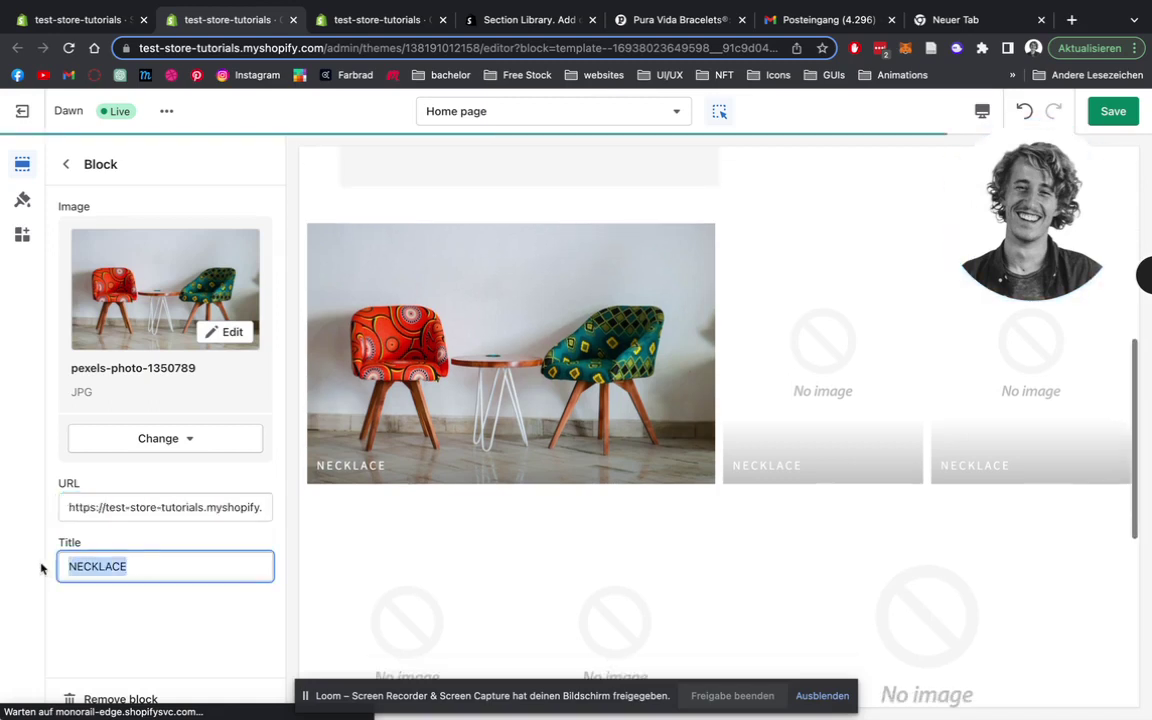
pyautogui.write('Chairs')
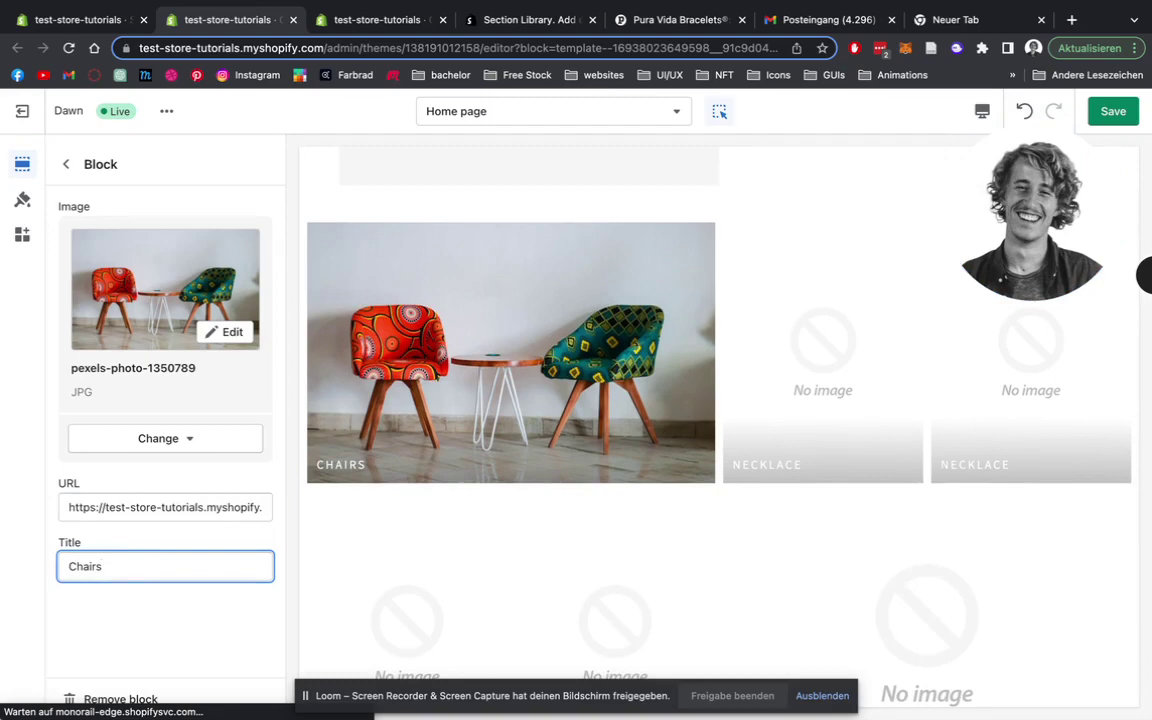
pyautogui.click(66, 164)
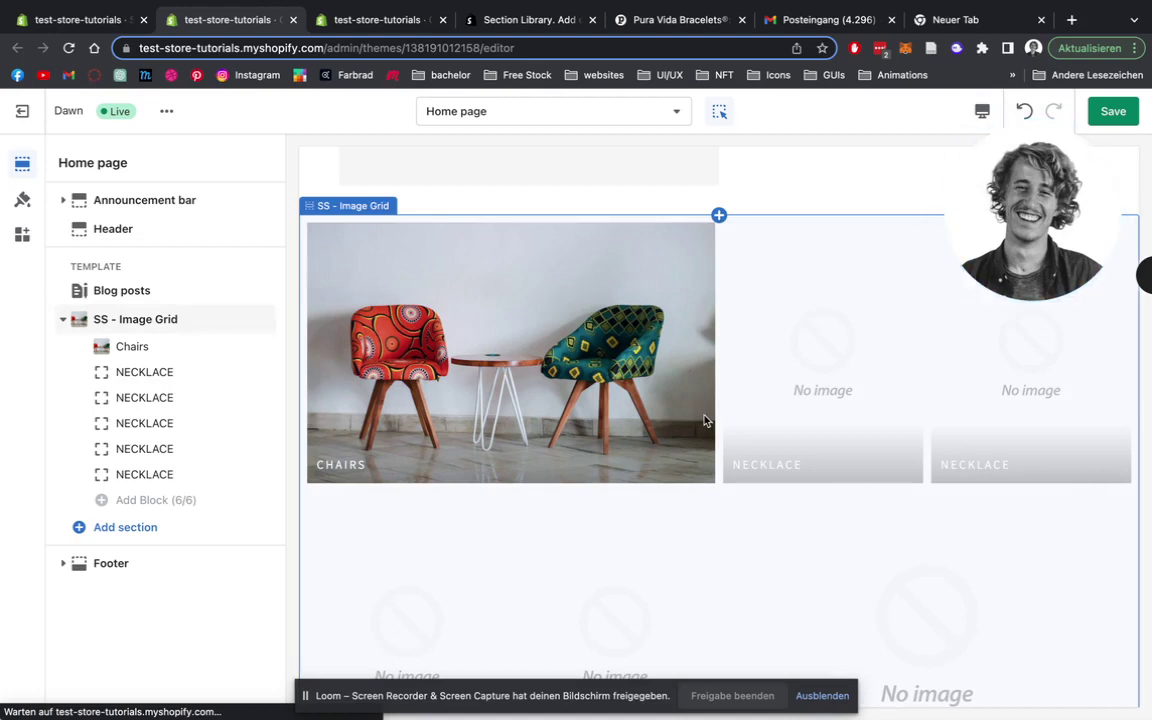
pyautogui.scroll(-1, 679, 393)
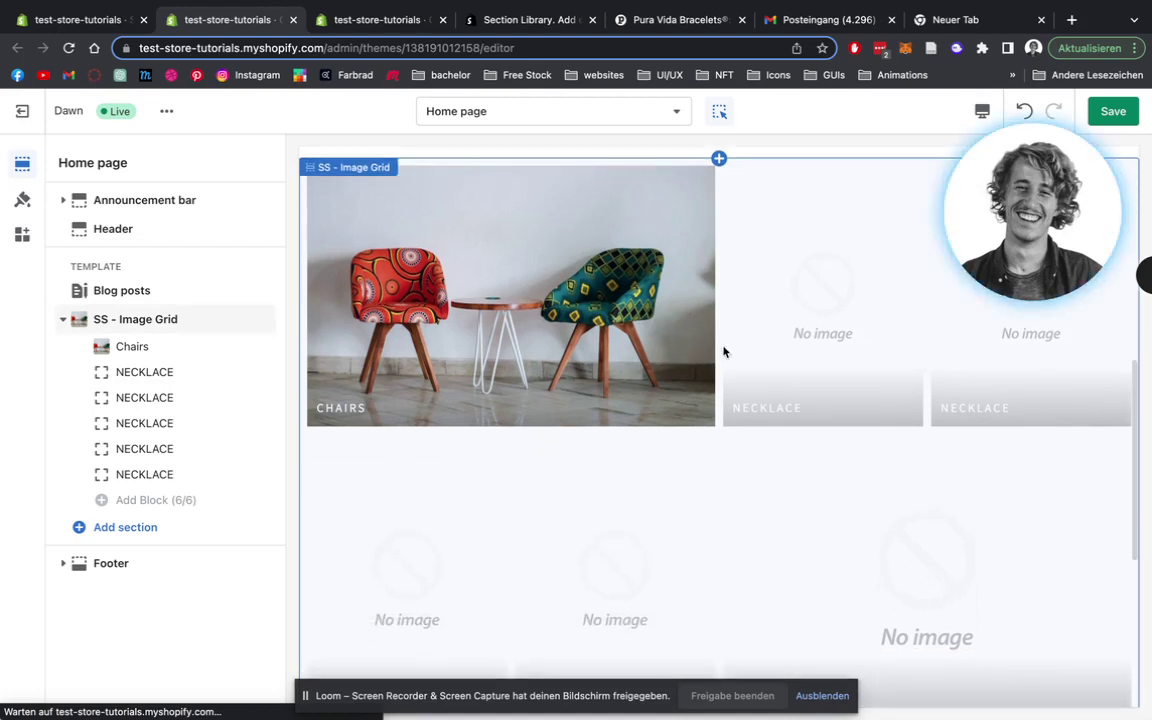
pyautogui.moveTo(1025, 187); pyautogui.dragTo(895, 218)
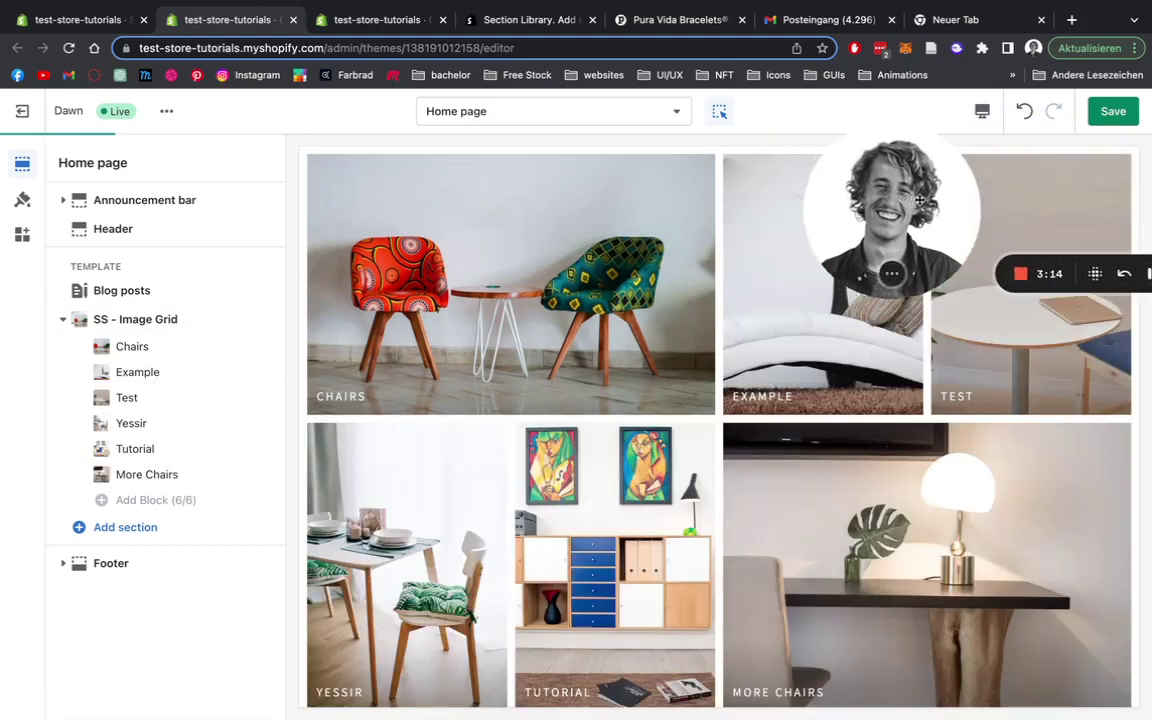
pyautogui.moveTo(918, 200); pyautogui.dragTo(1081, 185)
pyautogui.scroll(-1, 633, 331)
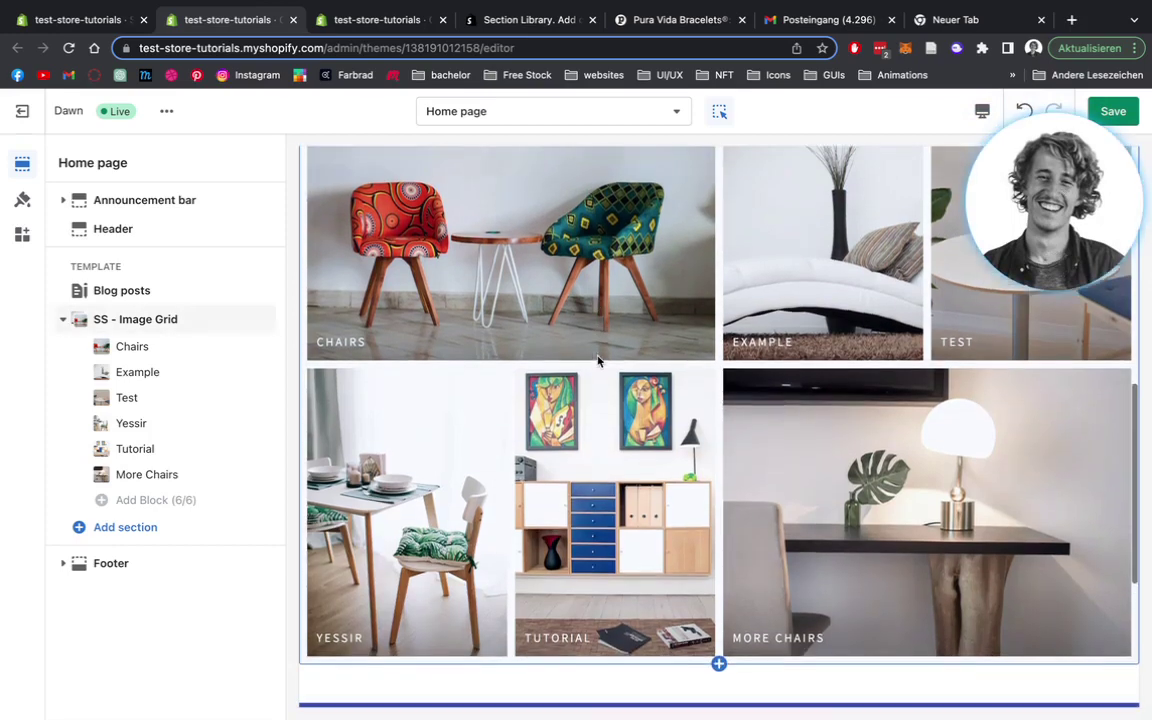
# Step: Set the maximum image height of the SS - Image Grid section to 400 pixels
pyautogui.scroll(2, 706, 259)
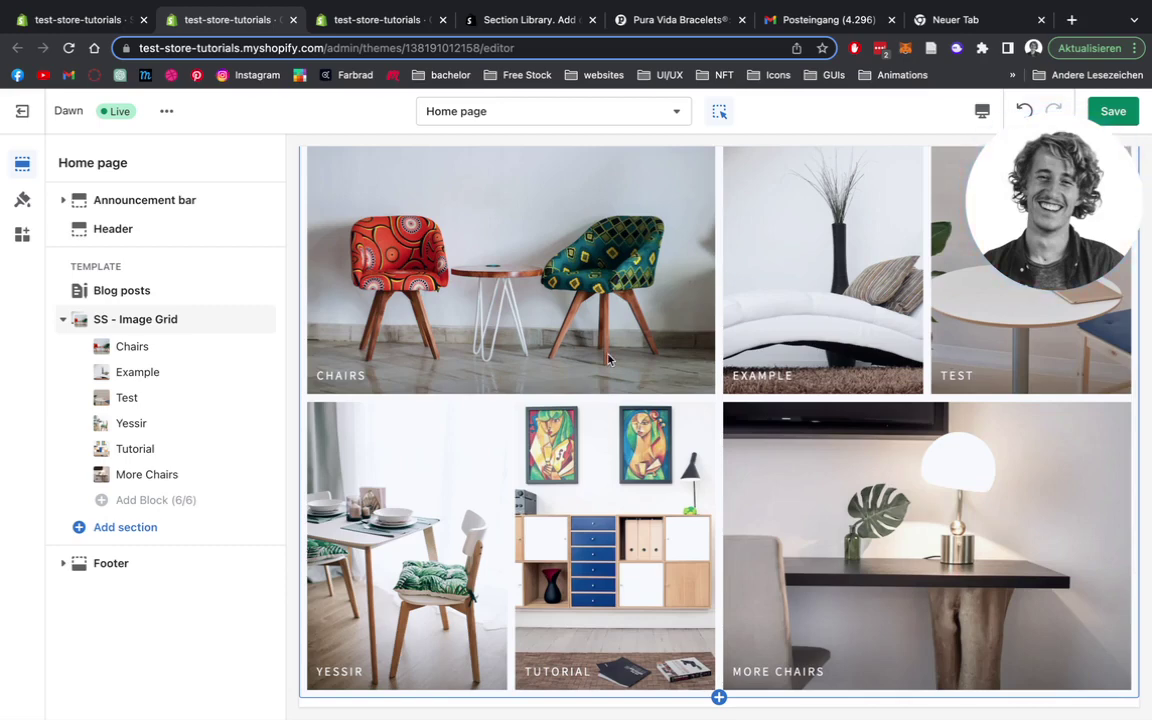
pyautogui.click(117, 320)
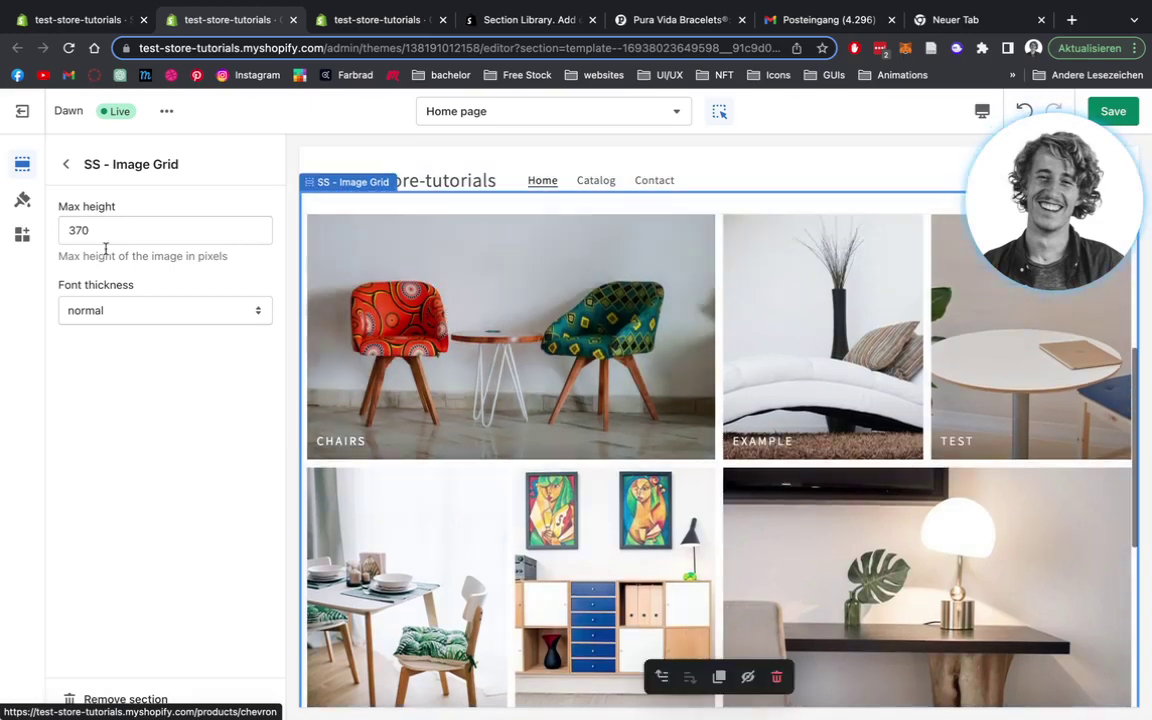
pyautogui.doubleClick(92, 228)
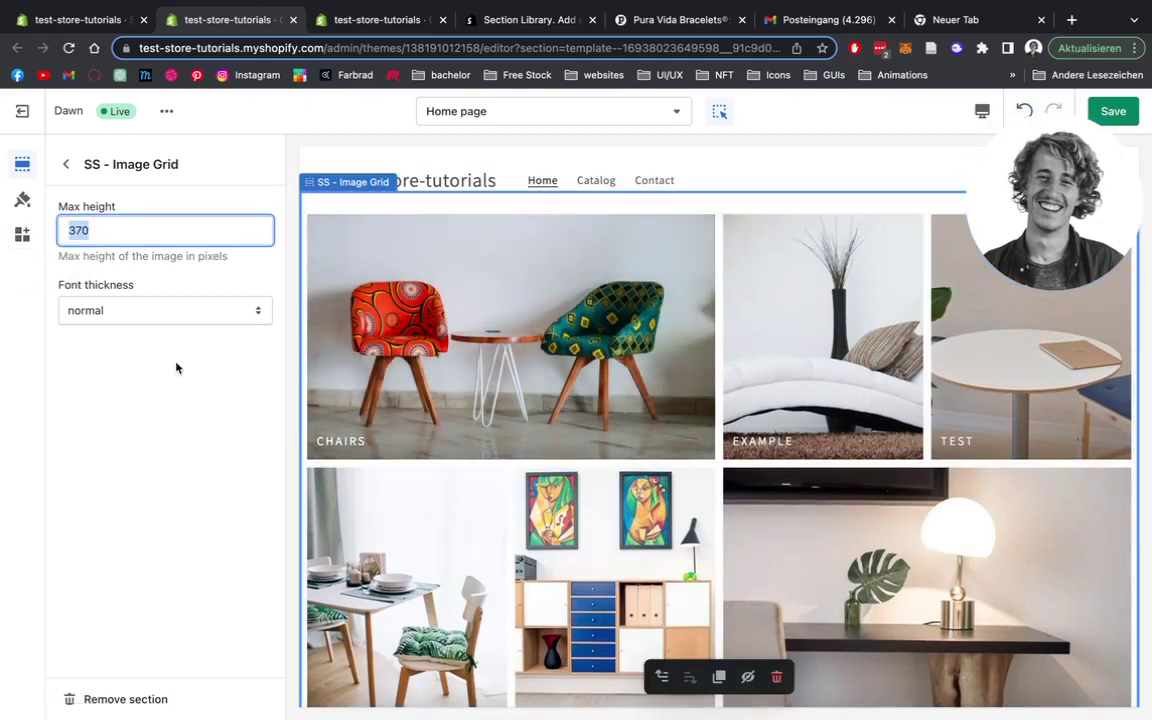
pyautogui.write('400')
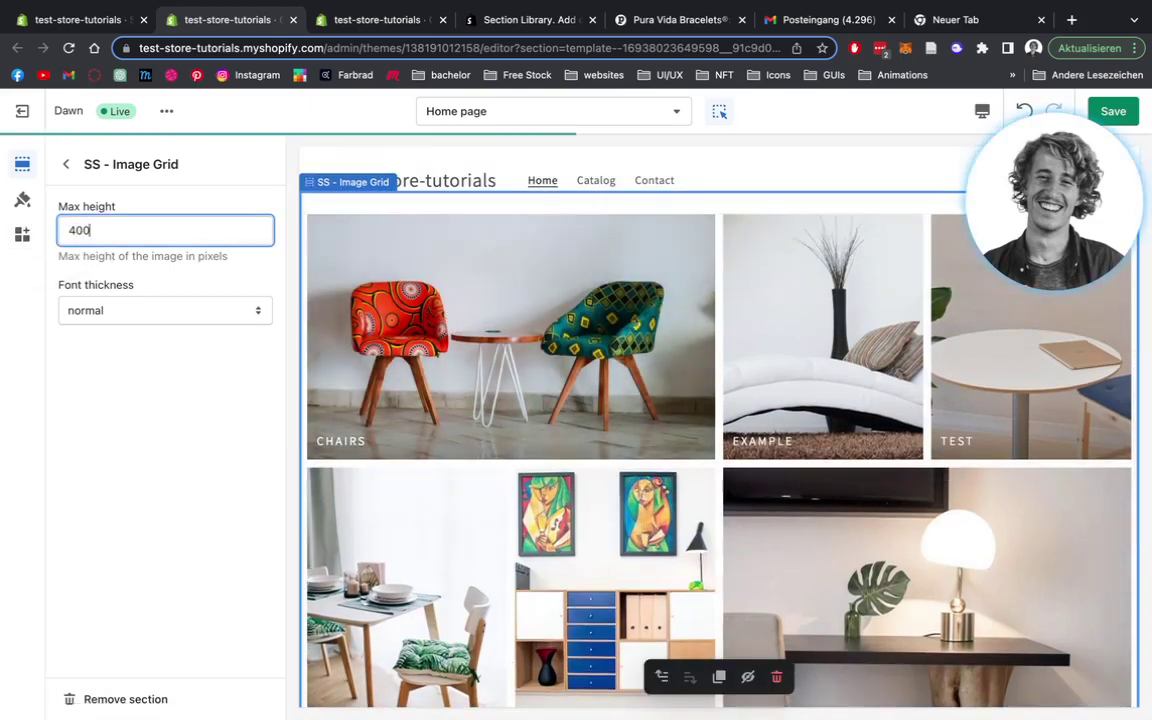
pyautogui.scroll(-3, 754, 562)
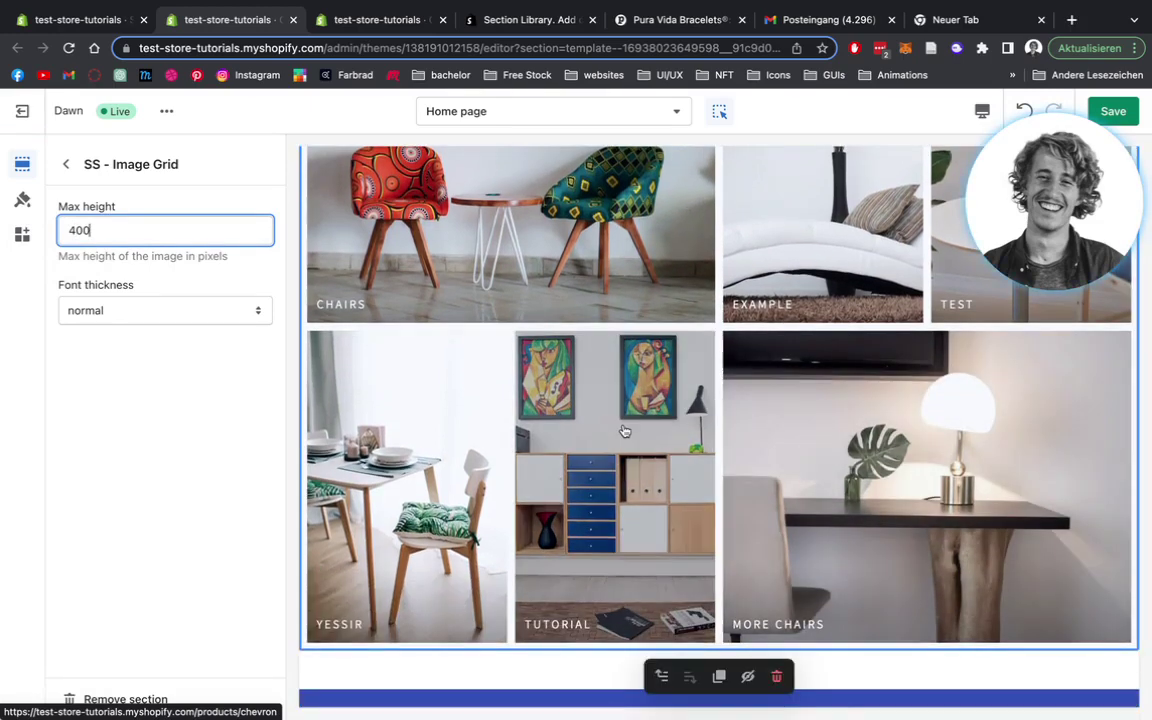
# Step: Set the image grid's font thickness to bold and save the theme changes
pyautogui.click(153, 314)
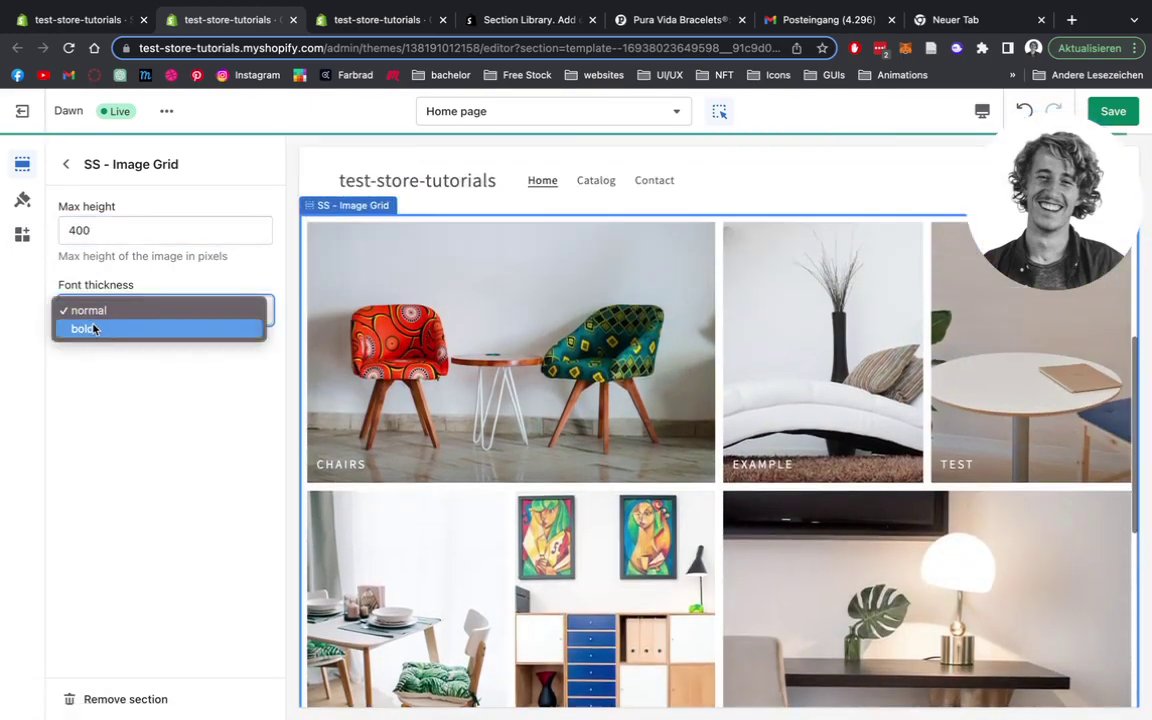
pyautogui.click(93, 330)
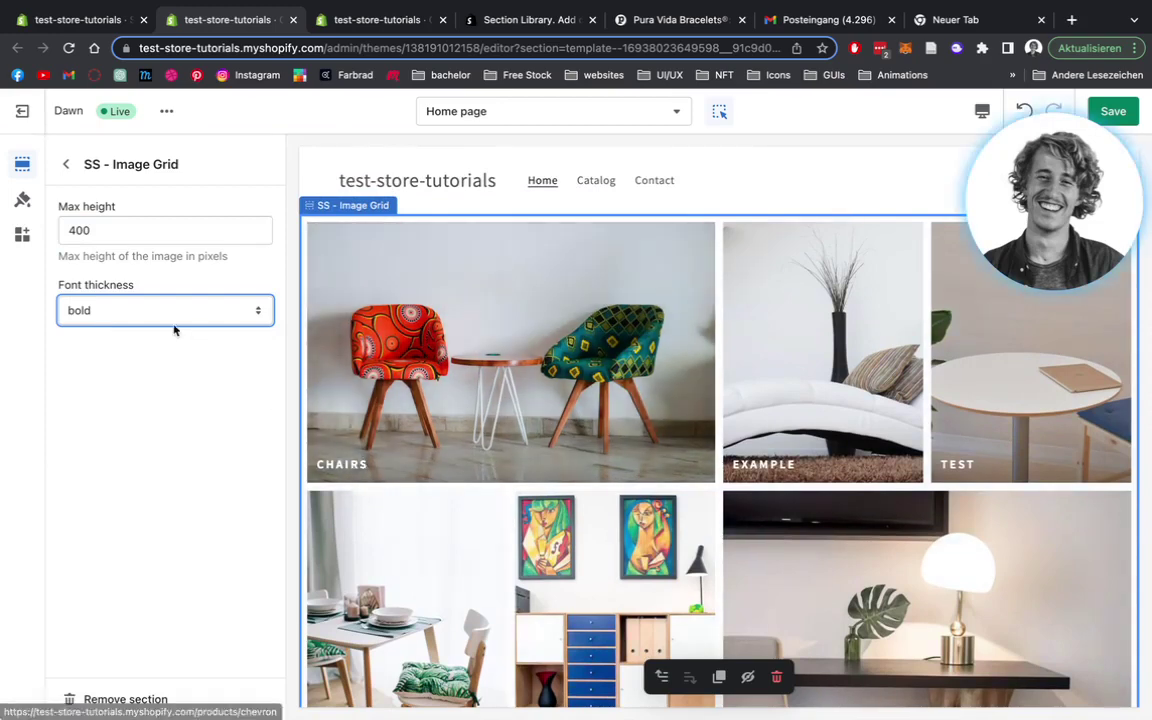
pyautogui.moveTo(1004, 210); pyautogui.dragTo(1013, 262)
pyautogui.click(1108, 114)
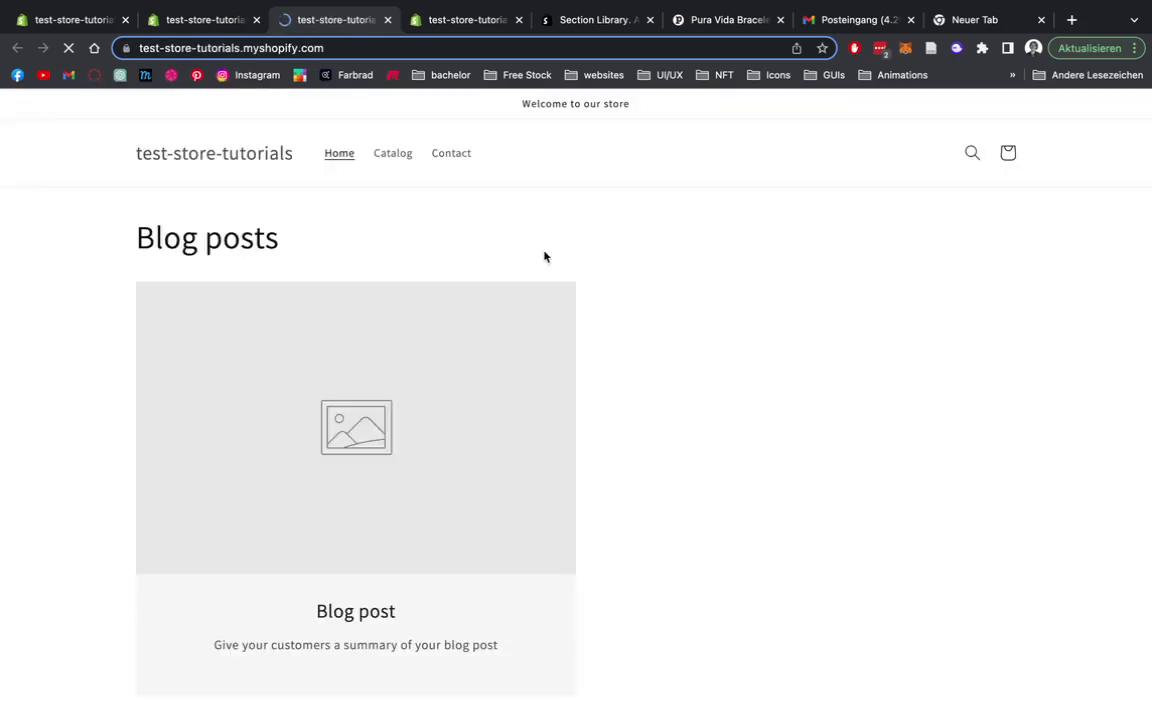
# Step: Examine the image grid's layout, photos and bold titles below the blog posts on the storefront home page
pyautogui.scroll(-7, 544, 257)
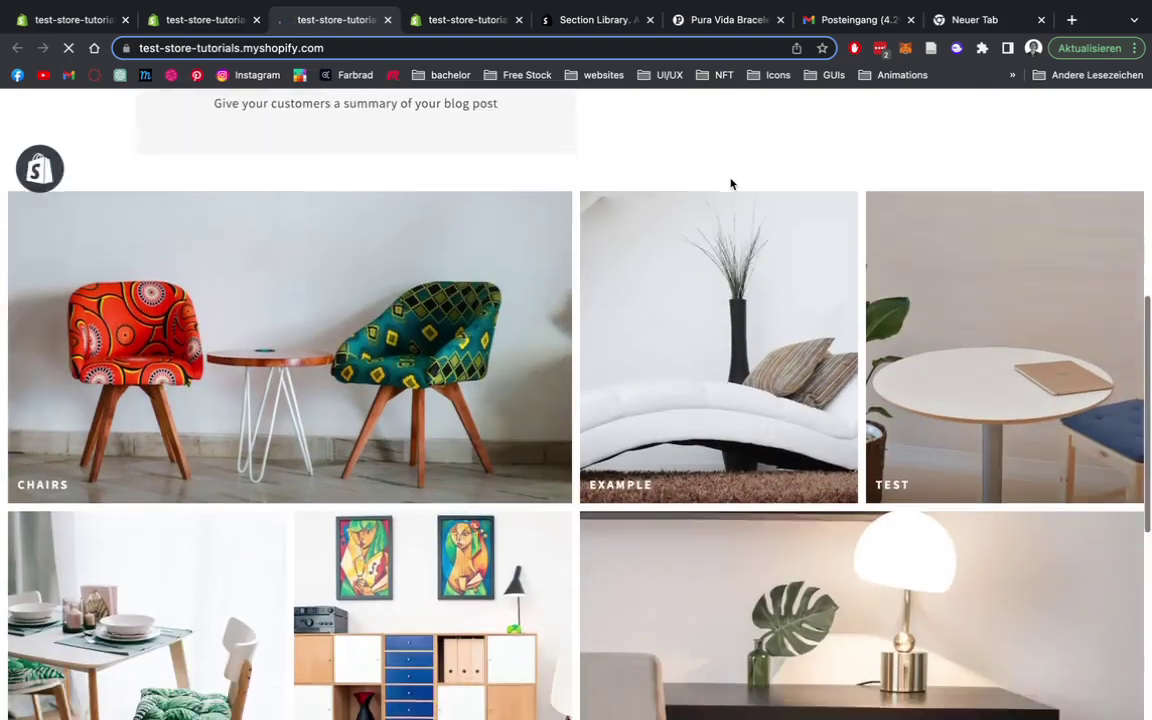
pyautogui.scroll(1, 731, 185)
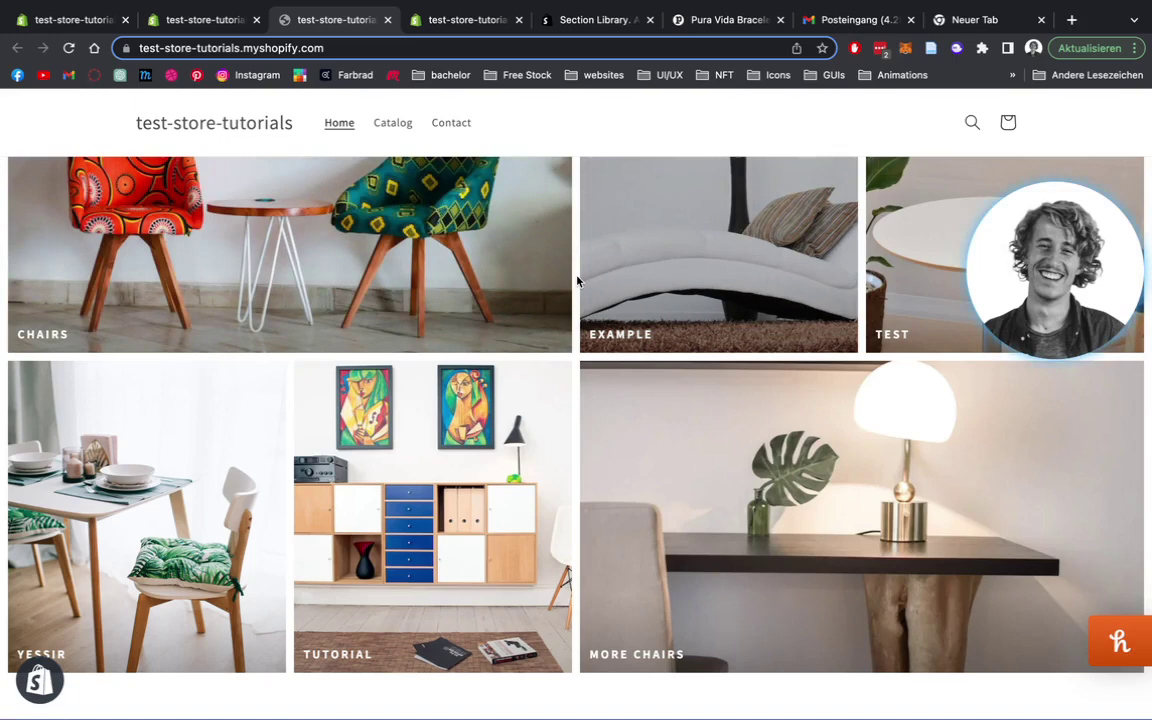
pyautogui.scroll(2, 577, 281)
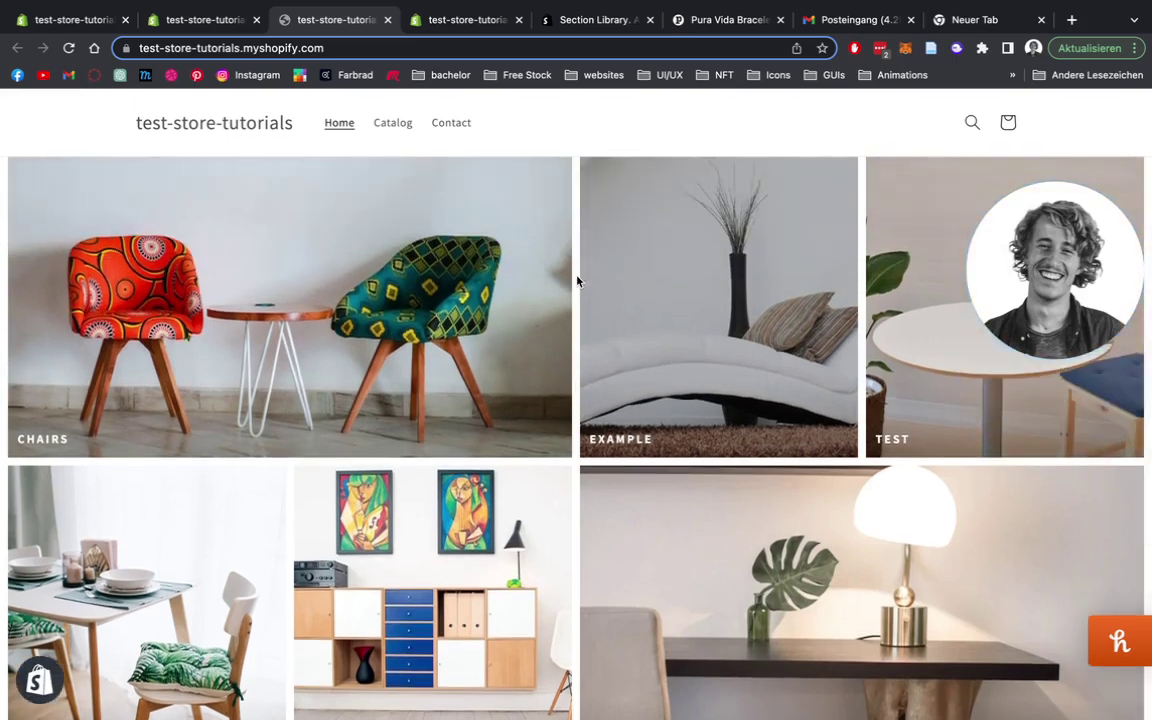
pyautogui.scroll(1, 540, 265)
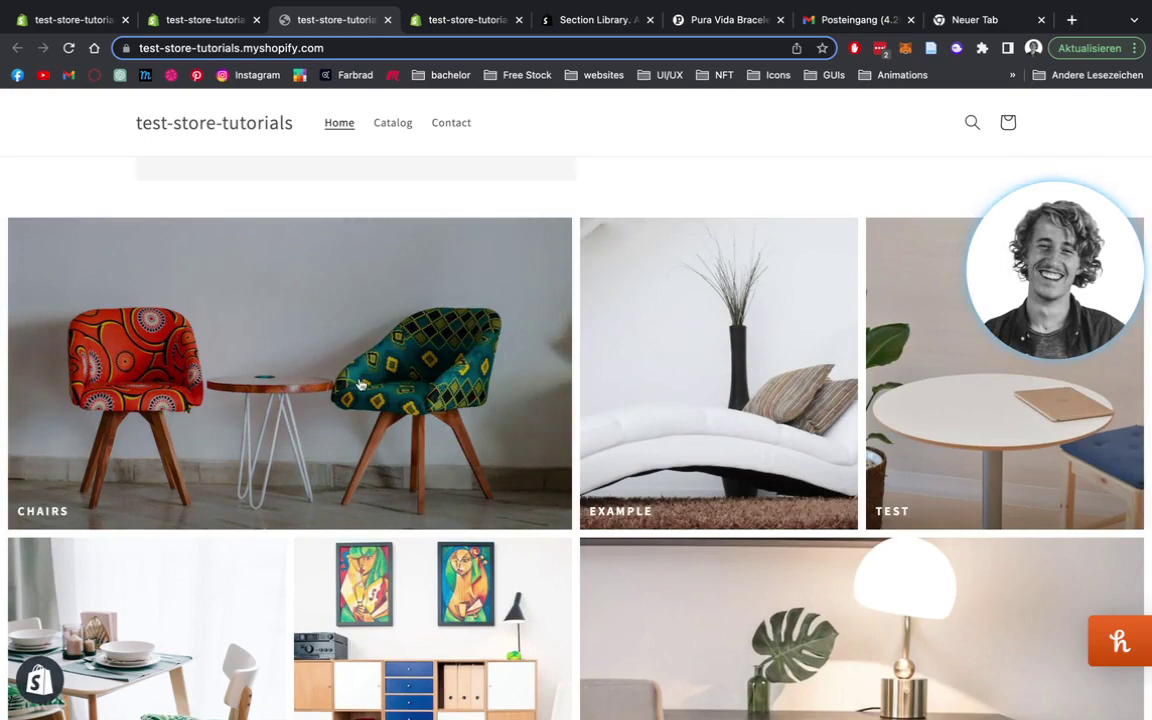
pyautogui.scroll(-2, 463, 337)
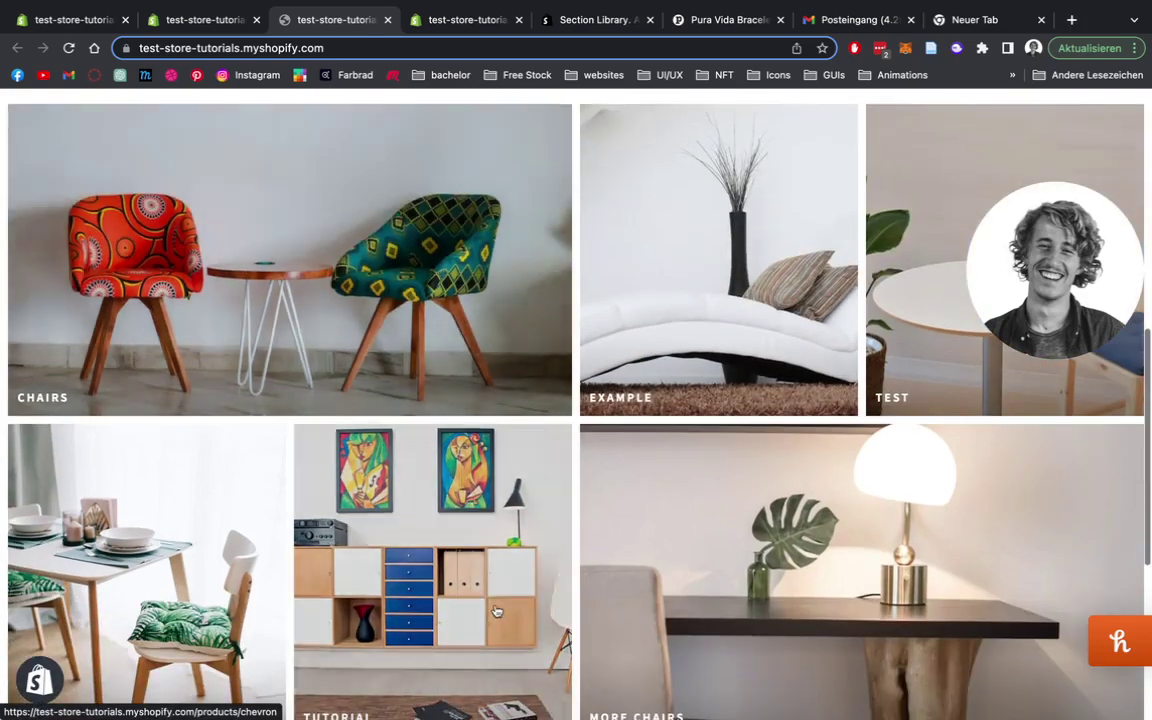
pyautogui.scroll(3, 612, 334)
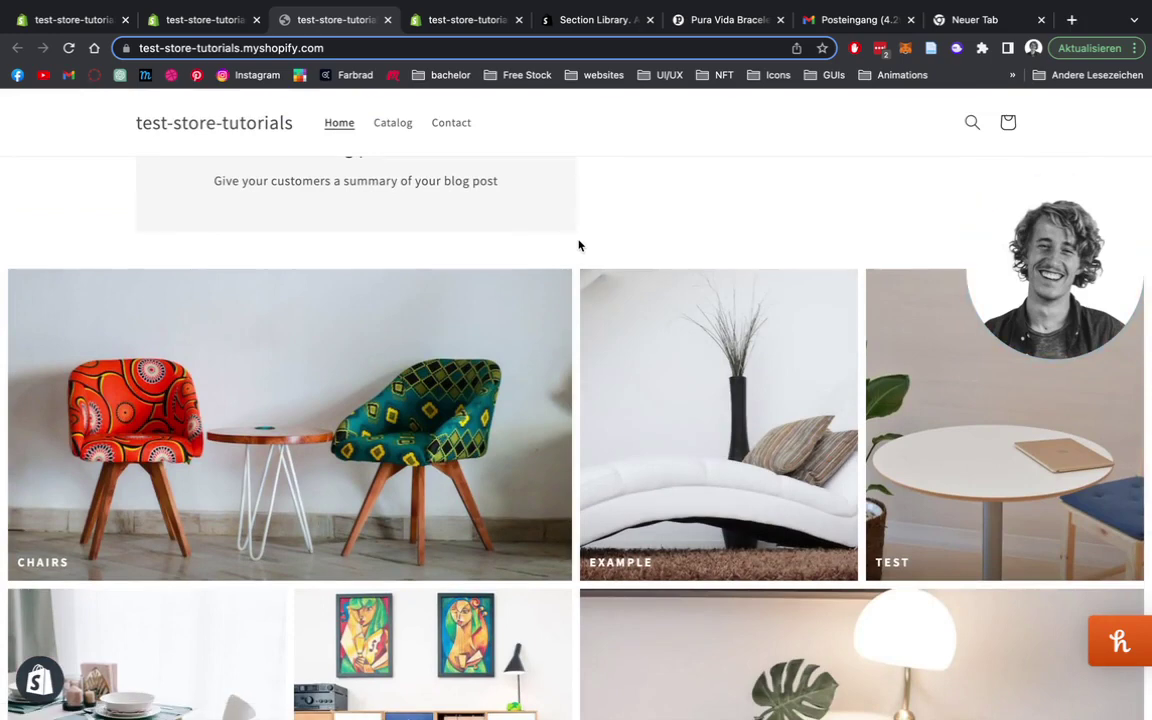
pyautogui.scroll(-1, 578, 245)
pyautogui.scroll(-3, 650, 260)
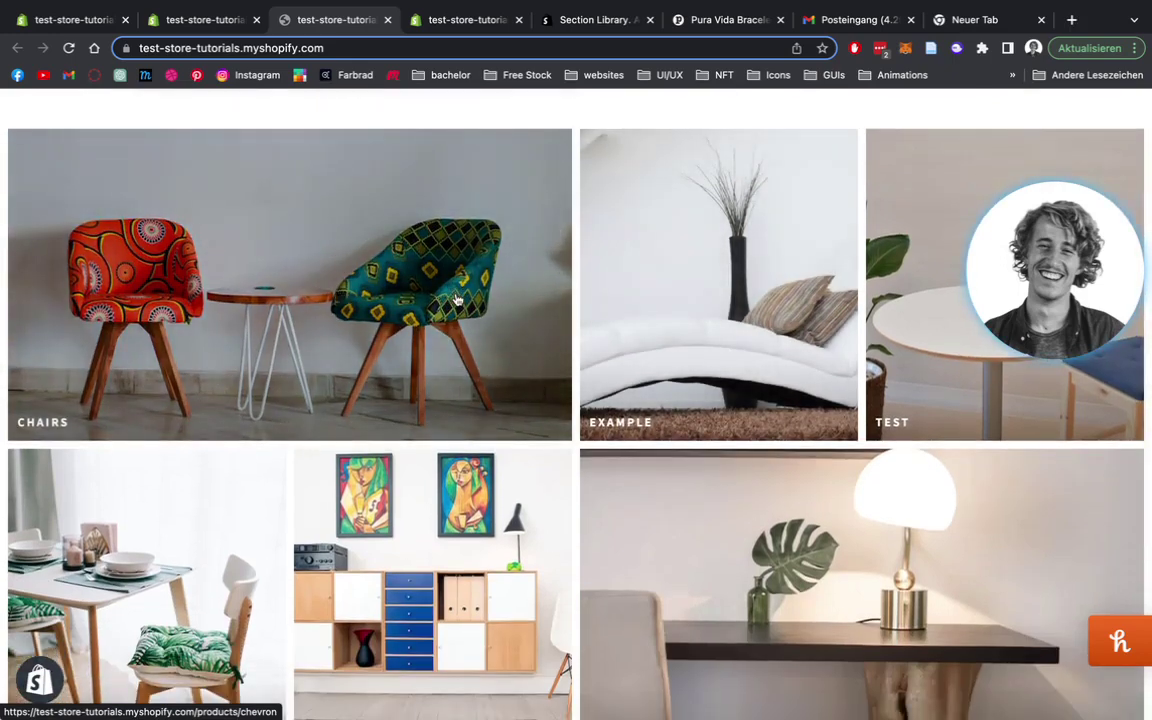
pyautogui.scroll(1, 456, 298)
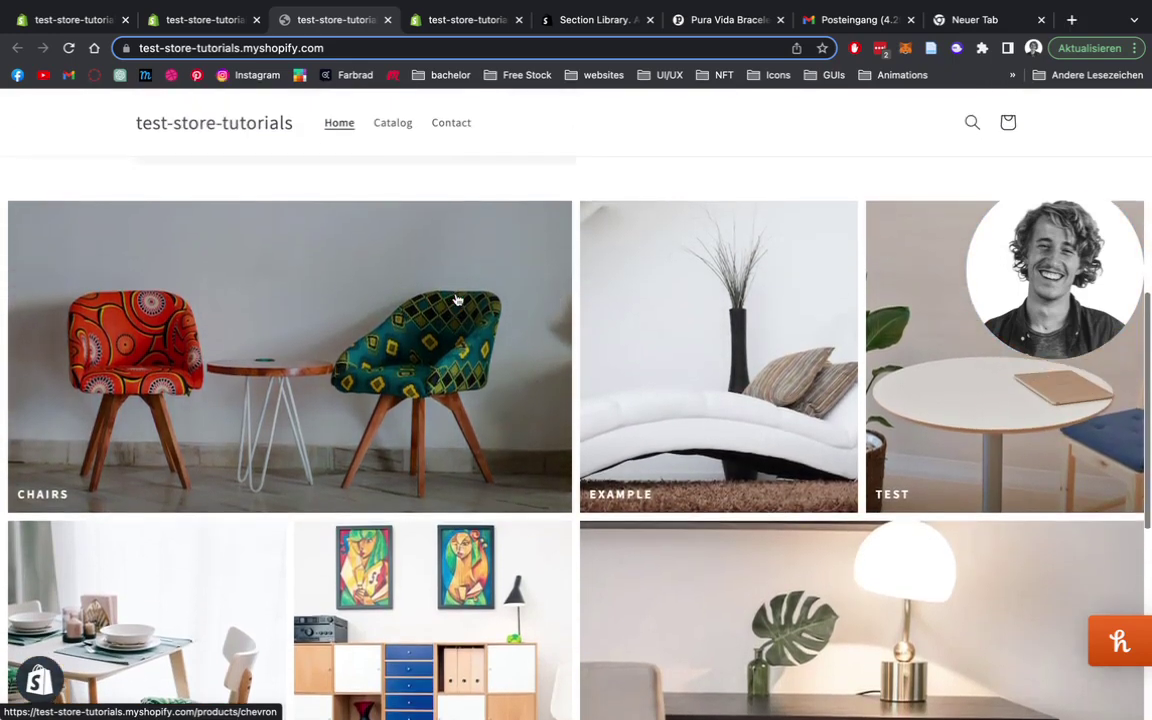
# Step: Follow the Chairs image's link to check the Chevron product page, and return to the store's home page
pyautogui.click(312, 395)
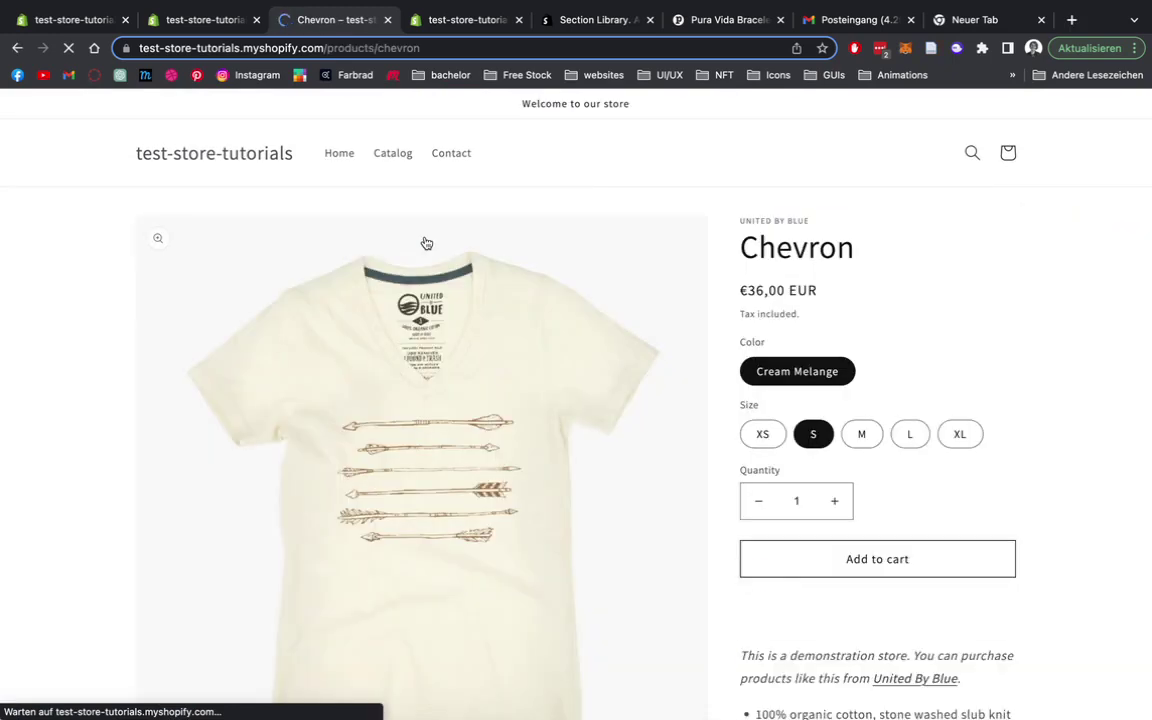
pyautogui.scroll(-2, 561, 386)
pyautogui.scroll(1, 563, 386)
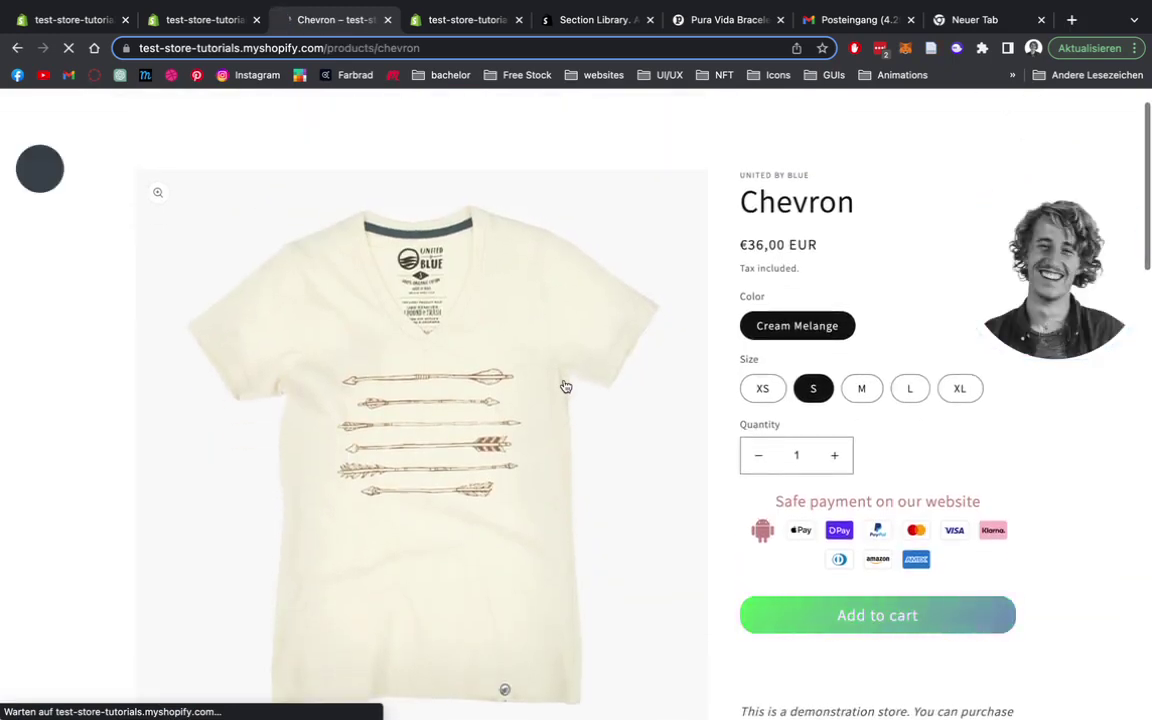
pyautogui.scroll(-1, 448, 371)
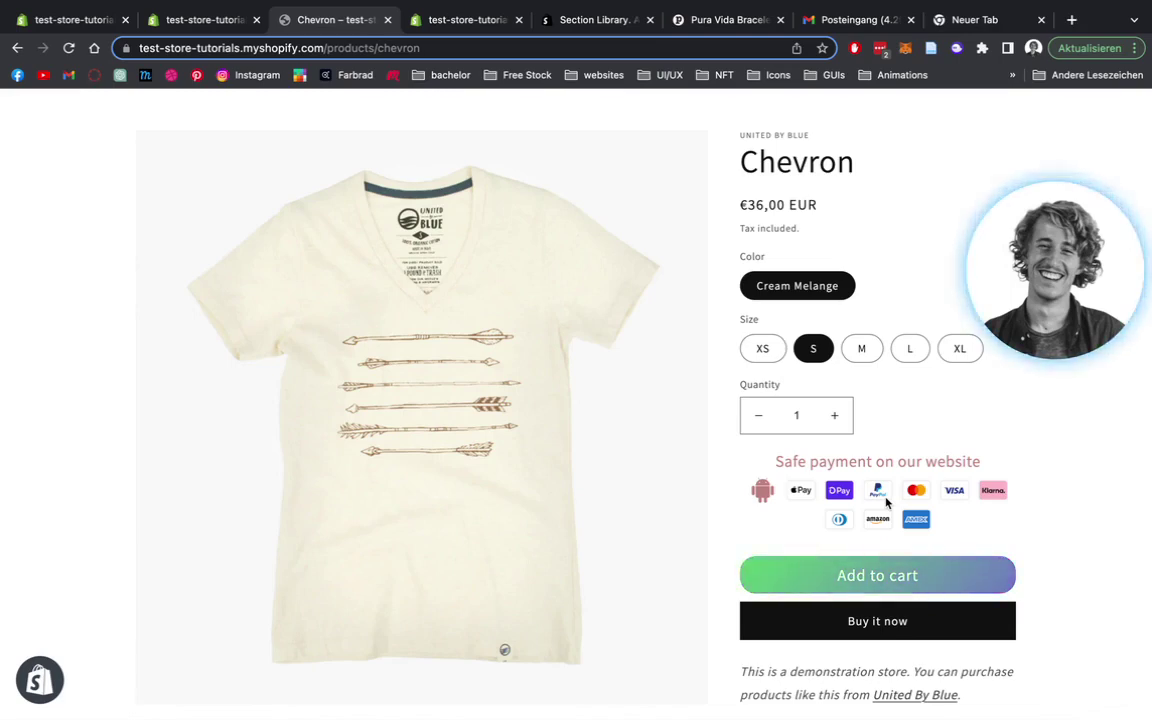
pyautogui.scroll(2, 885, 502)
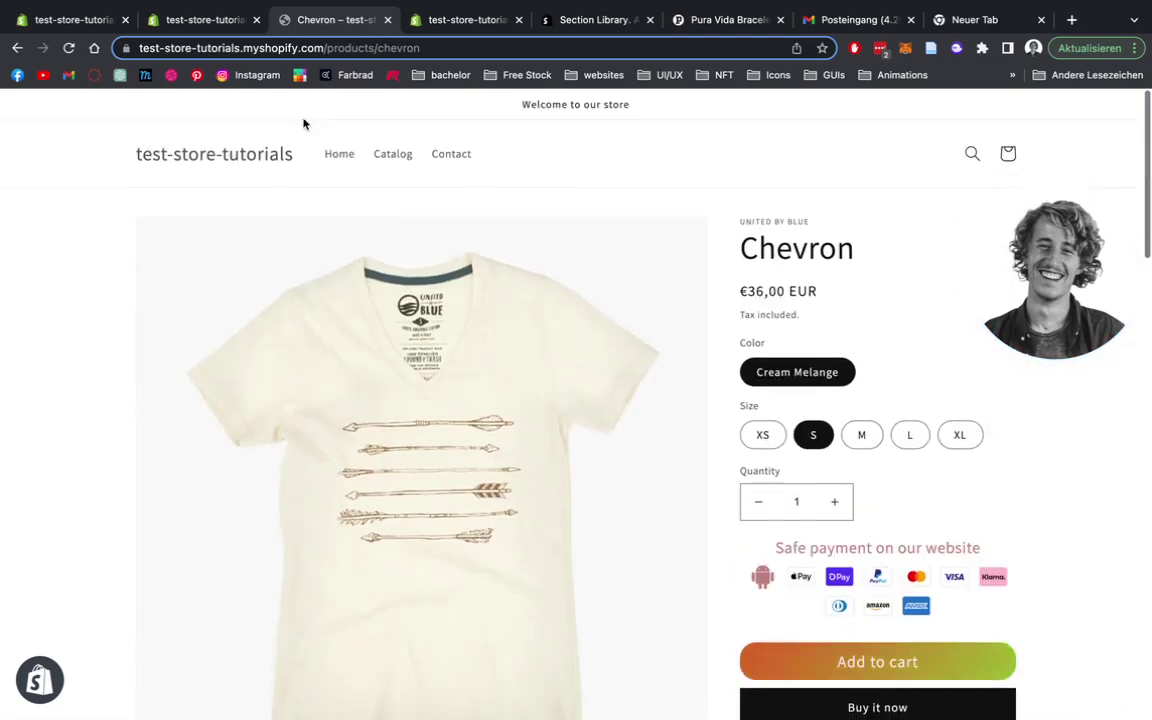
pyautogui.click(248, 155)
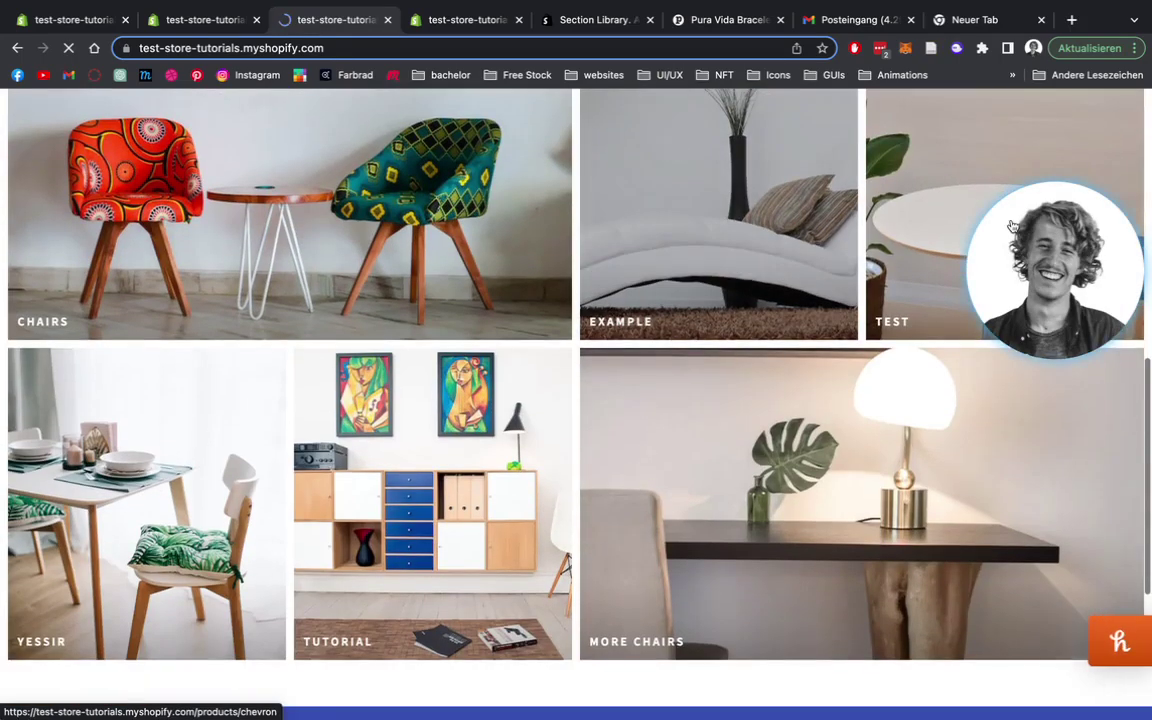
pyautogui.click(1012, 226)
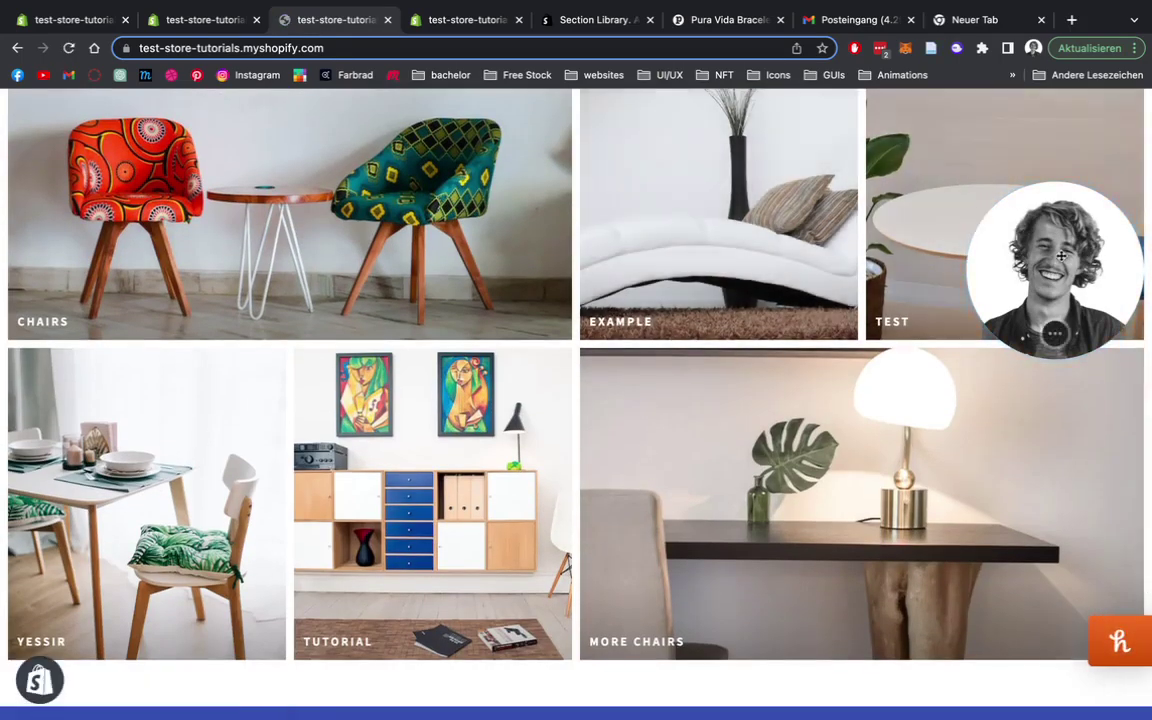
pyautogui.moveTo(1061, 256); pyautogui.dragTo(651, 240)
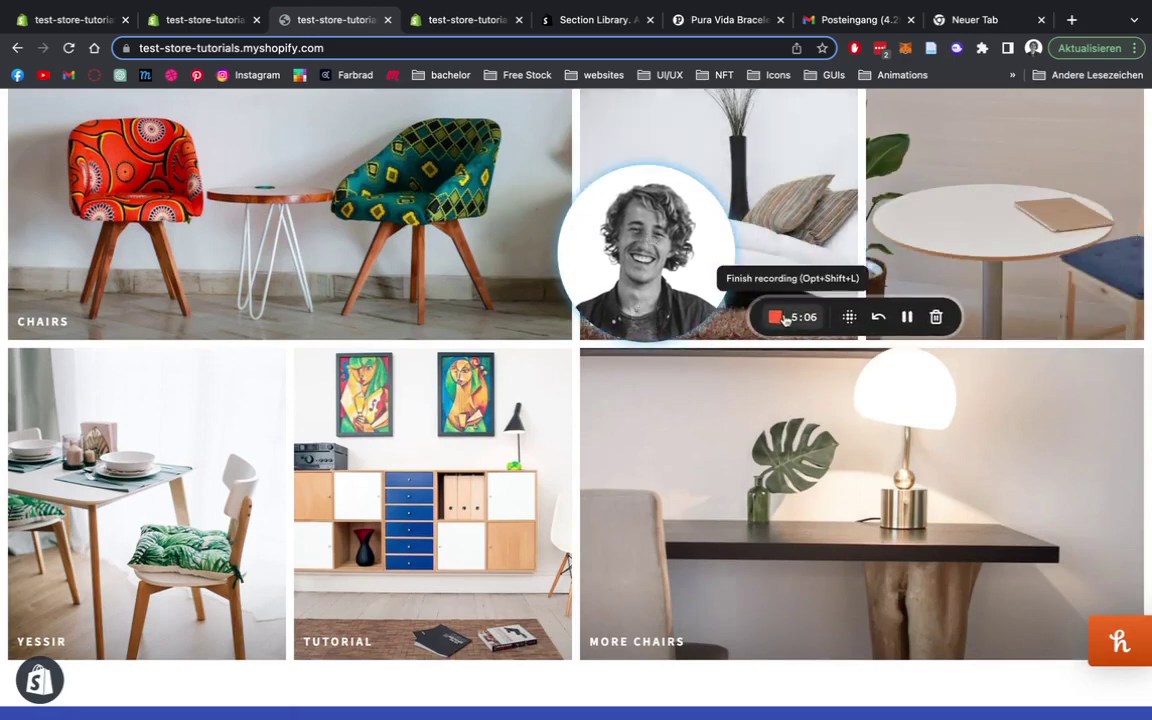